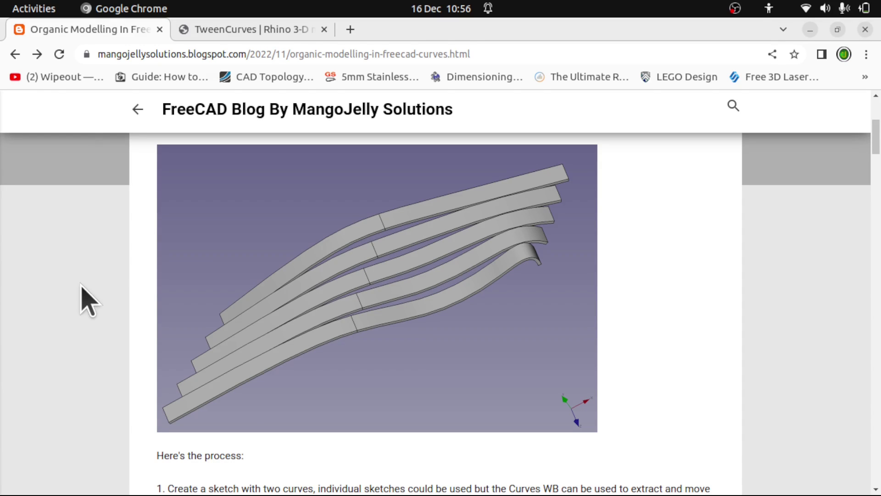
scroll(418, 380, "down", 7)
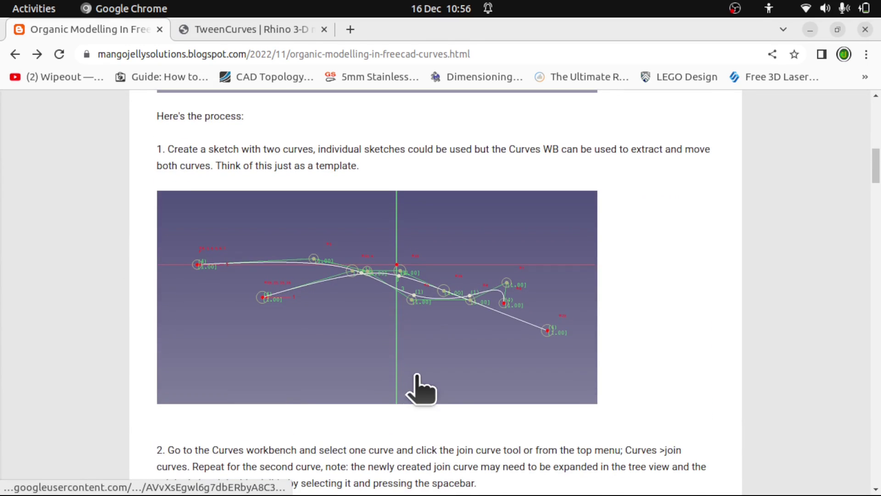
scroll(419, 389, "up", 8)
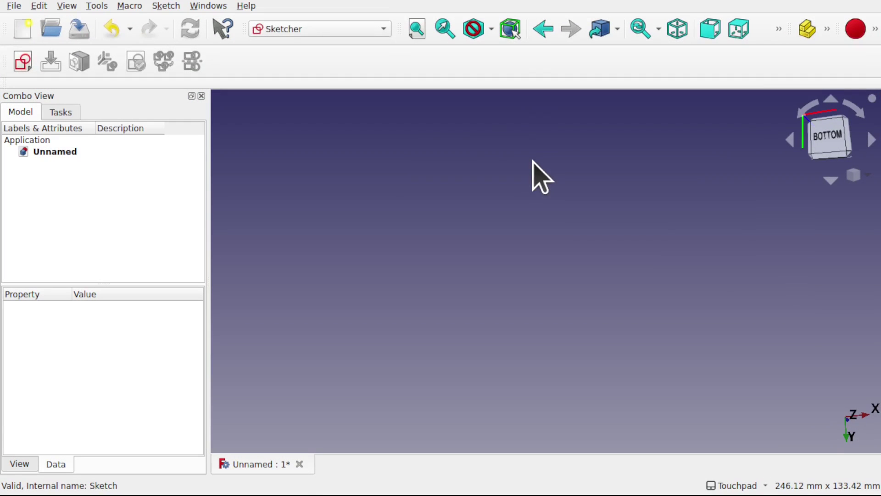
Step: Create a sketch on the XY plane containing a five-point B-spline below the horizontal axis, starting at about (-74, -42) mm
left_click(22, 62)
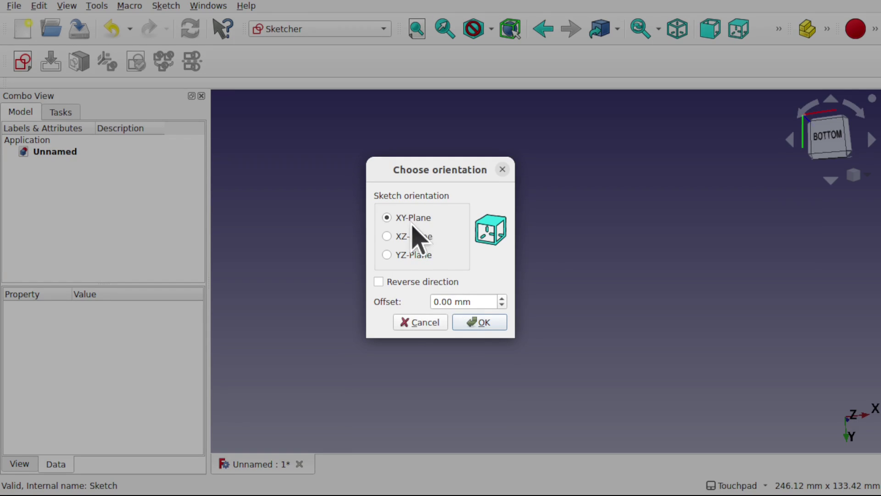
left_click(480, 323)
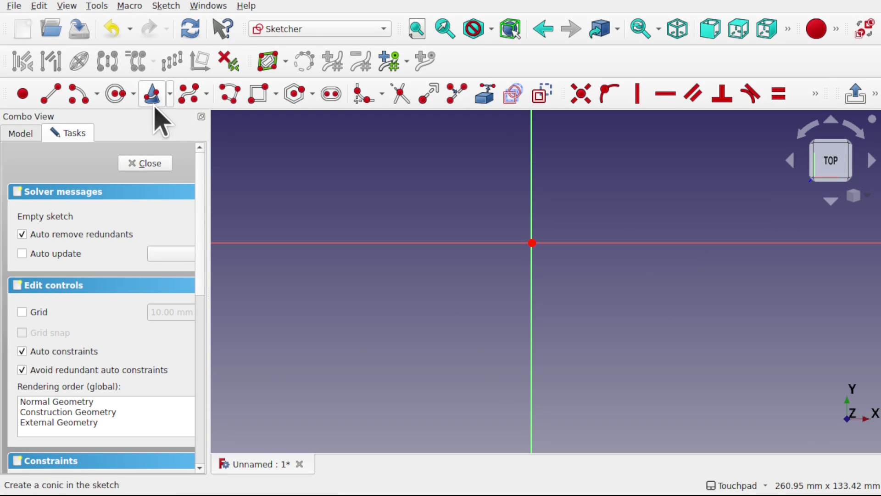
left_click(186, 95)
left_click(342, 349)
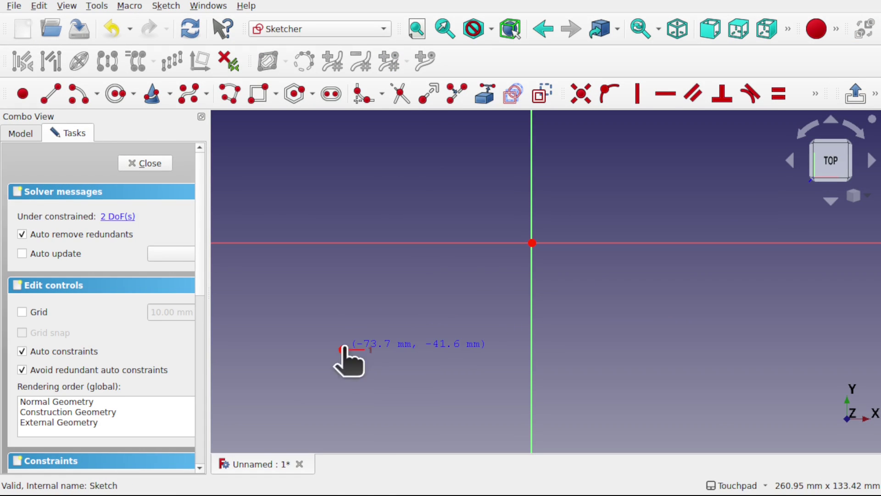
left_click(452, 330)
left_click(583, 386)
left_click(688, 404)
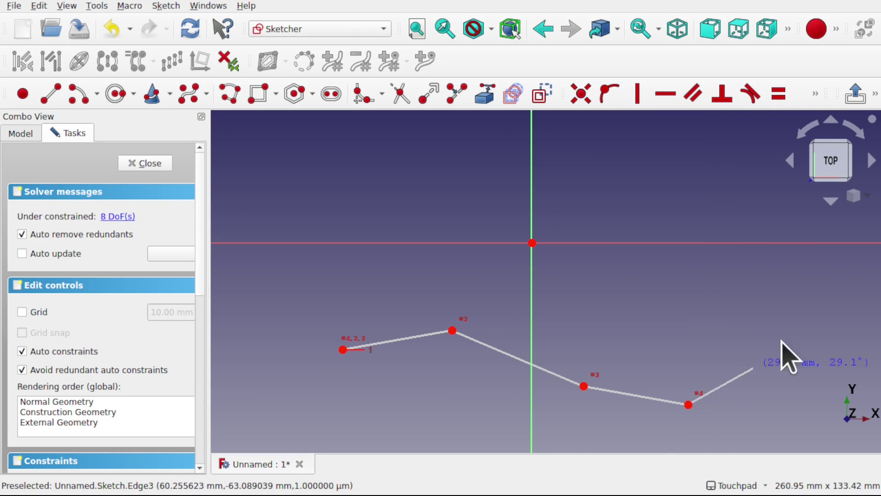
left_click(796, 317)
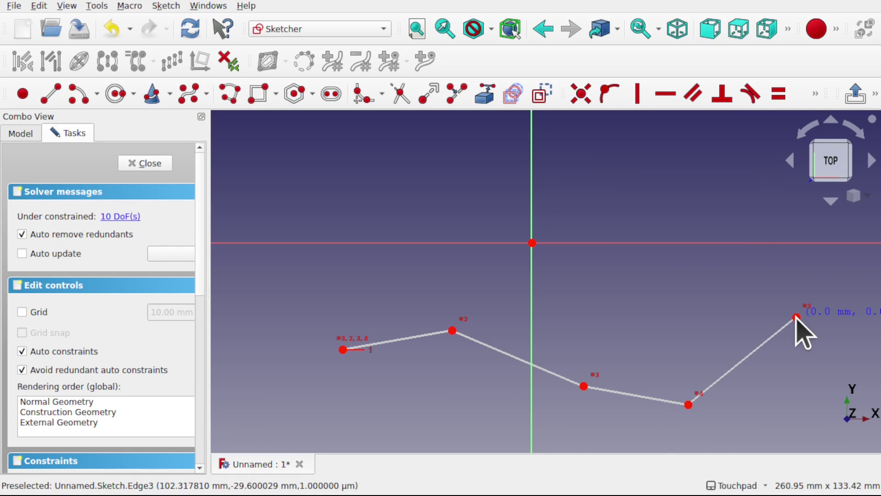
right_click(795, 317)
left_click(147, 165)
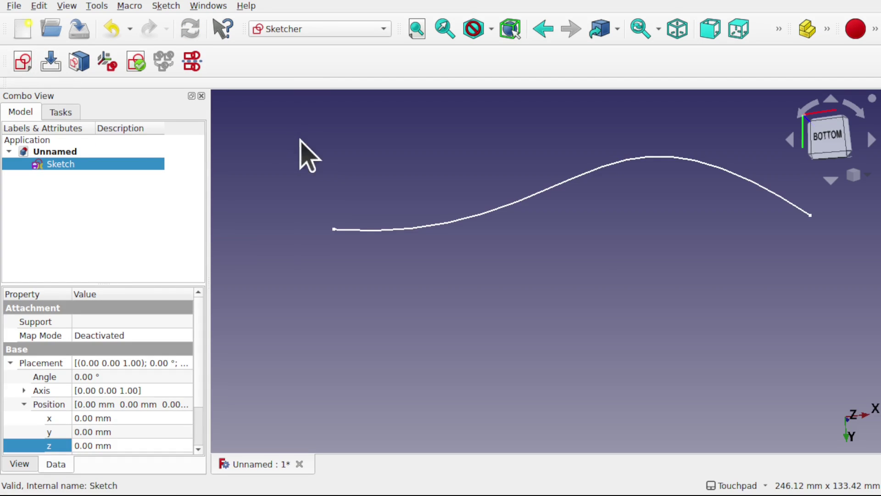
Step: Create a second XY-plane sketch with a five-point B-spline descending from above the horizontal axis to about (111, -30) mm
left_click(305, 153)
left_click(24, 61)
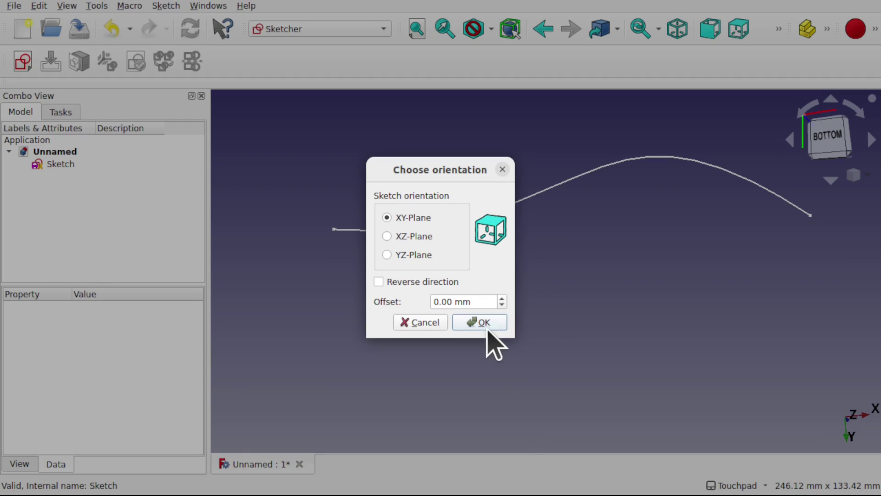
left_click(478, 323)
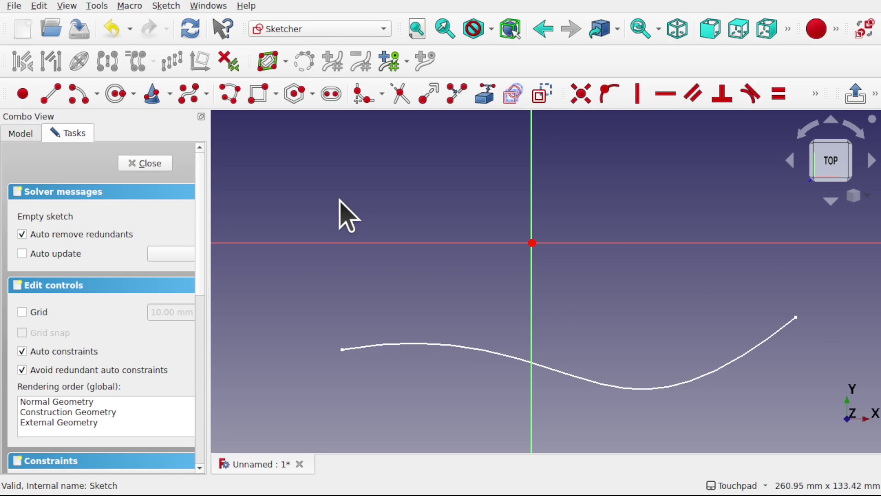
left_click(190, 97)
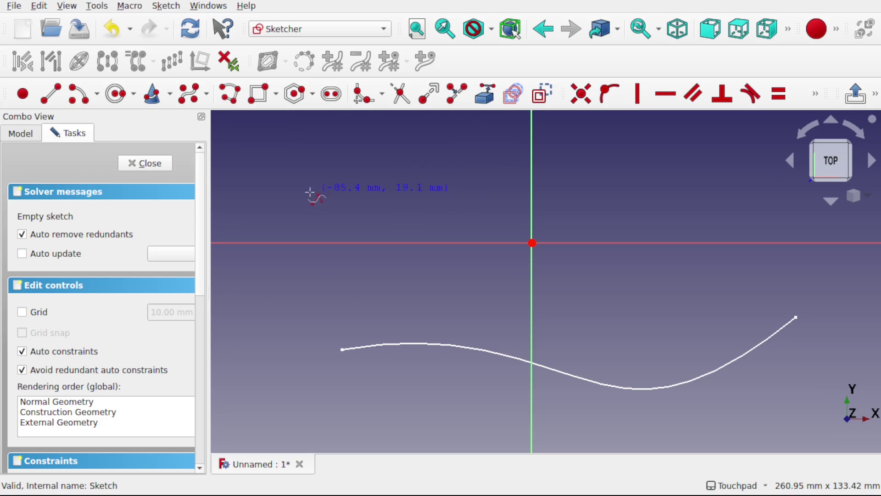
left_click(433, 153)
left_click(562, 266)
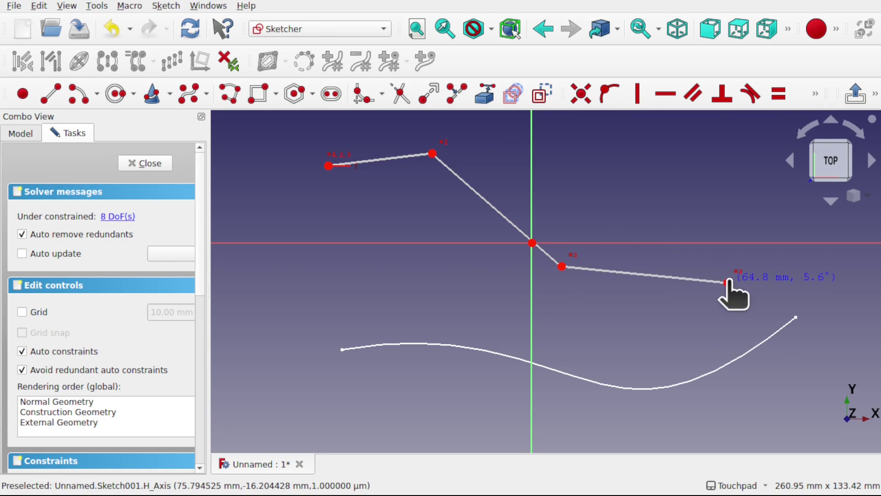
left_click(728, 283)
left_click(816, 318)
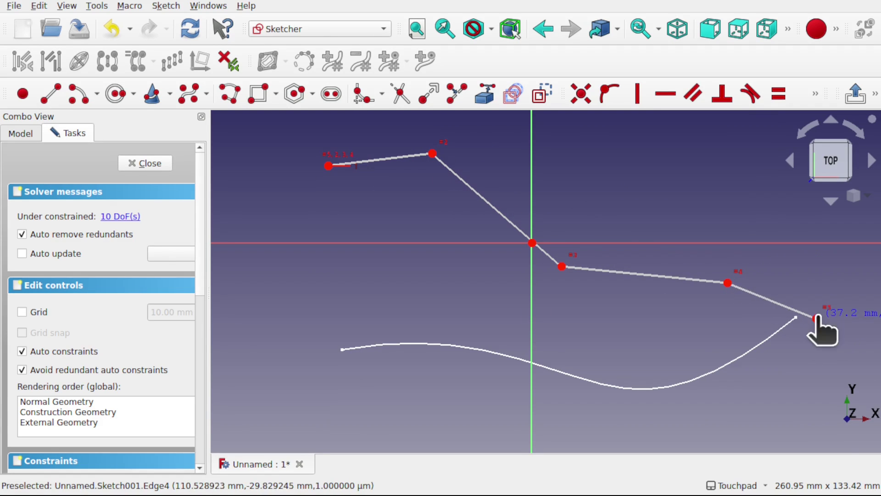
right_click(816, 319)
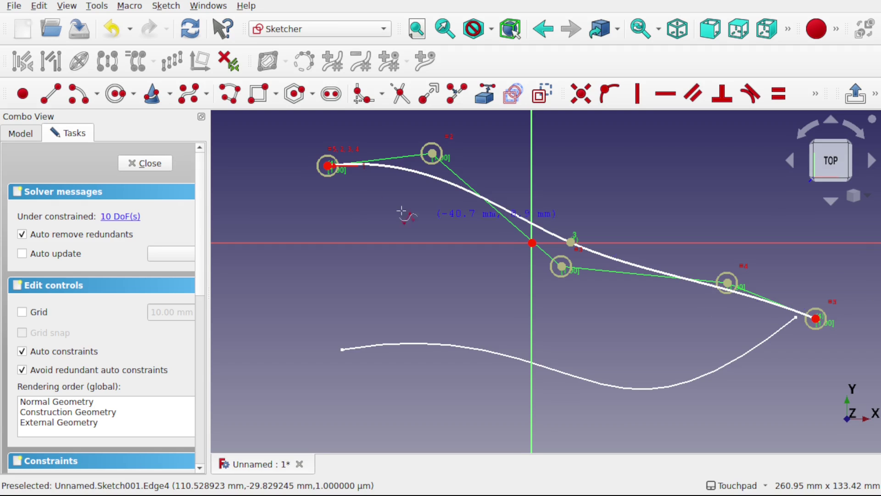
left_click(151, 164)
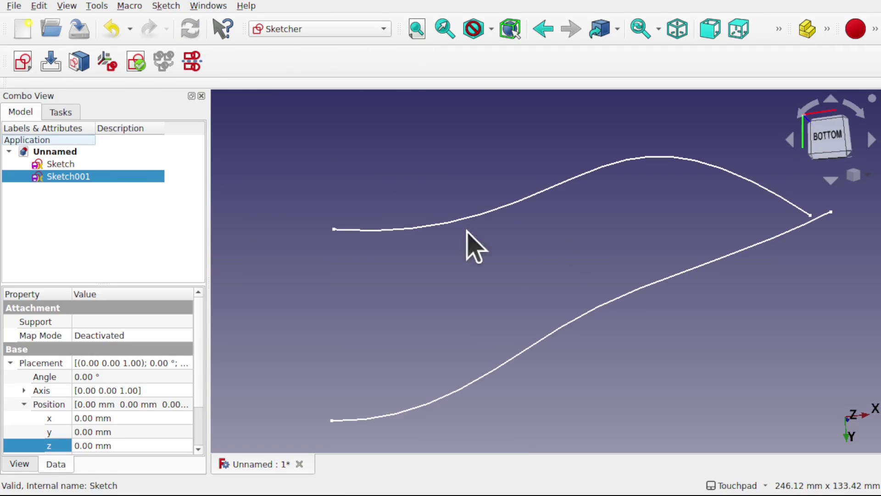
Step: Move the second sketch away from the first by setting its Z position to 106 mm
scroll(468, 261, "down", 5)
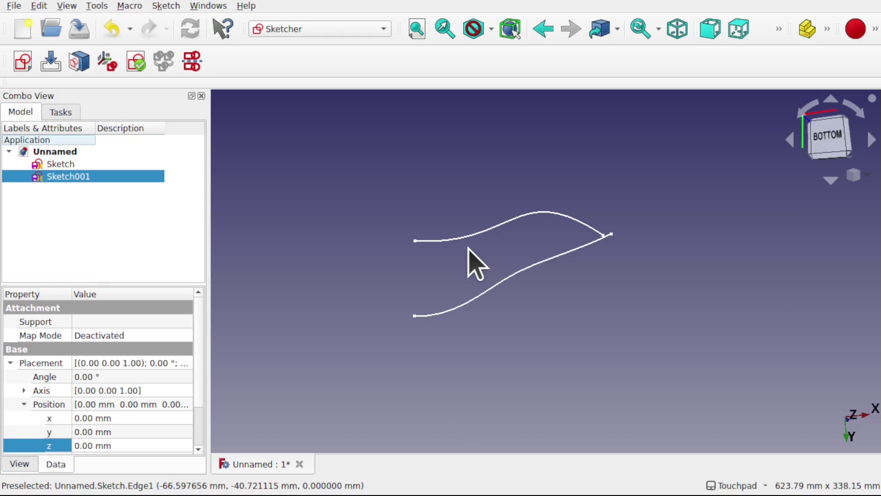
left_click_drag(409, 300, 641, 288, "alt")
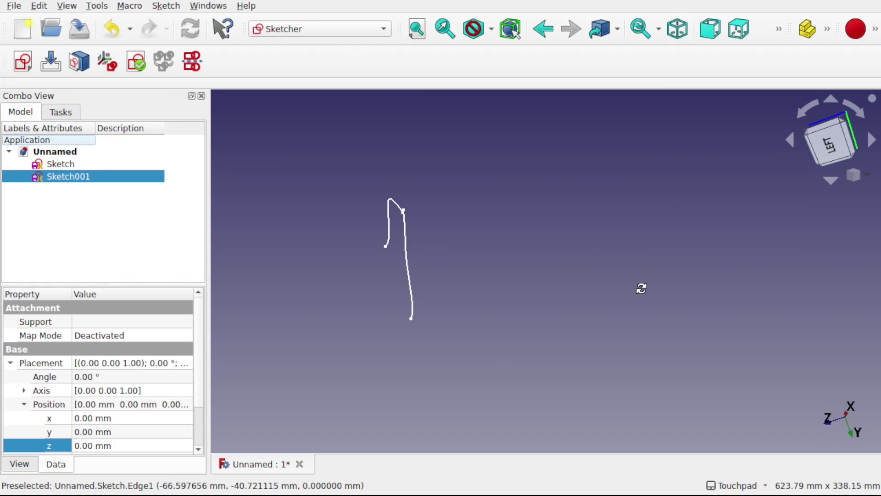
left_click(142, 441)
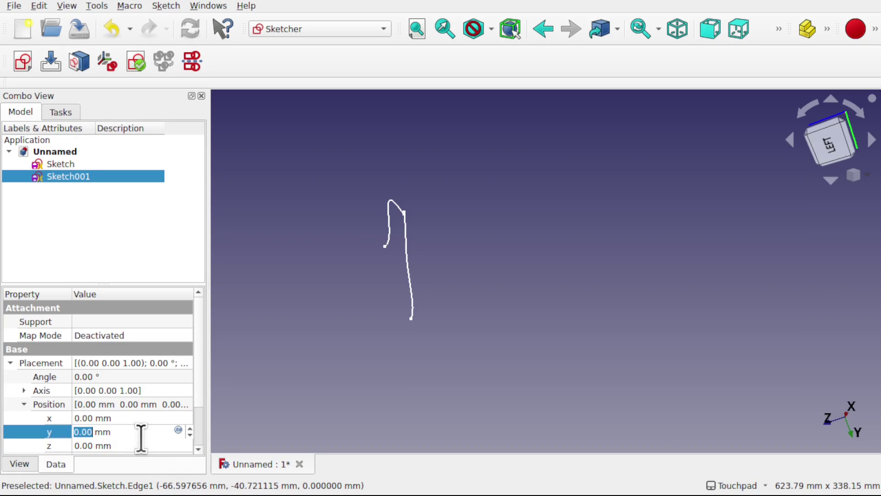
left_click(117, 445)
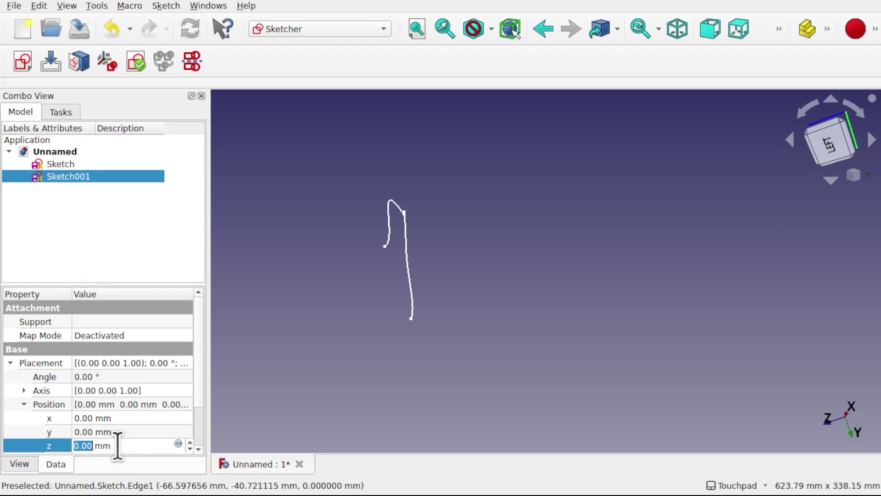
scroll(118, 445, "up", 9)
scroll(118, 445, "up", 20)
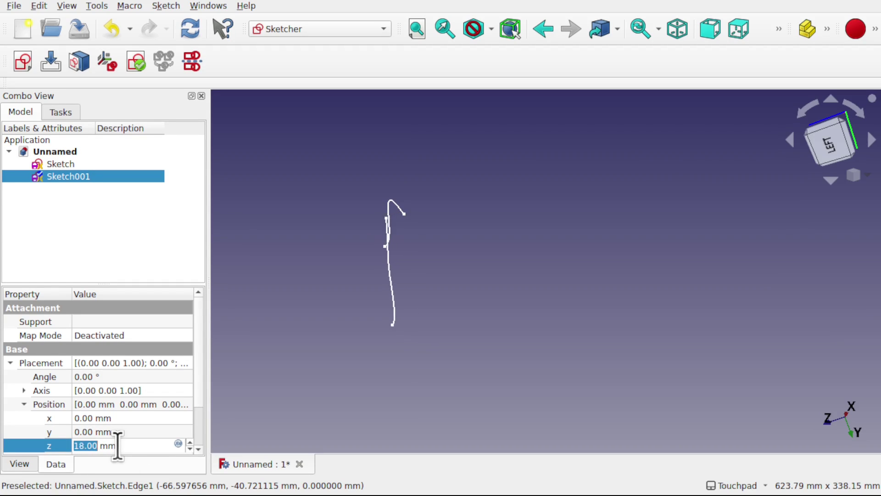
scroll(118, 445, "up", 20)
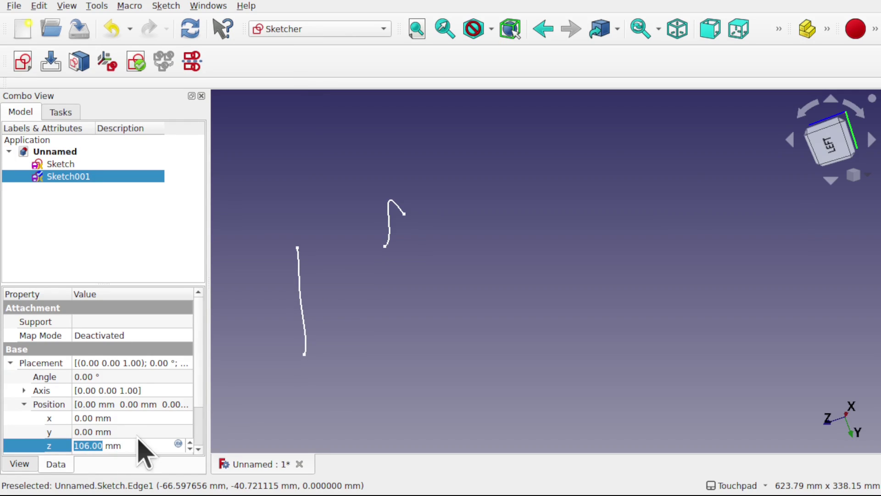
Step: Set the second sketch's X position to 40 mm
left_click(141, 418)
scroll(141, 418, "up", 20)
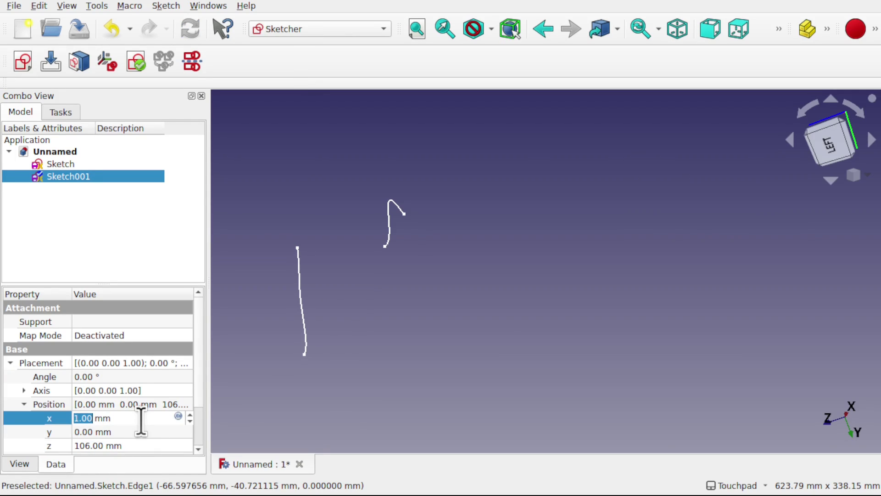
scroll(141, 418, "up", 3)
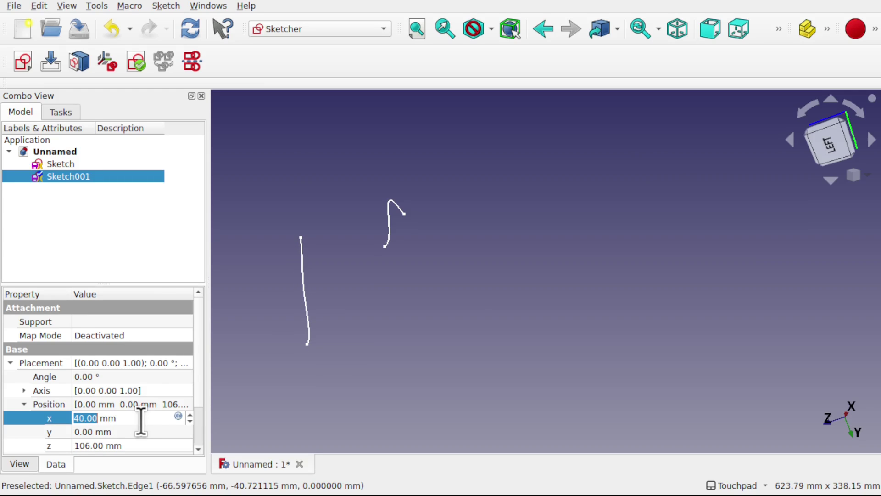
Step: Rotate the second sketch by setting its placement angle to -13°
left_click(145, 377)
scroll(146, 379, "up", 13)
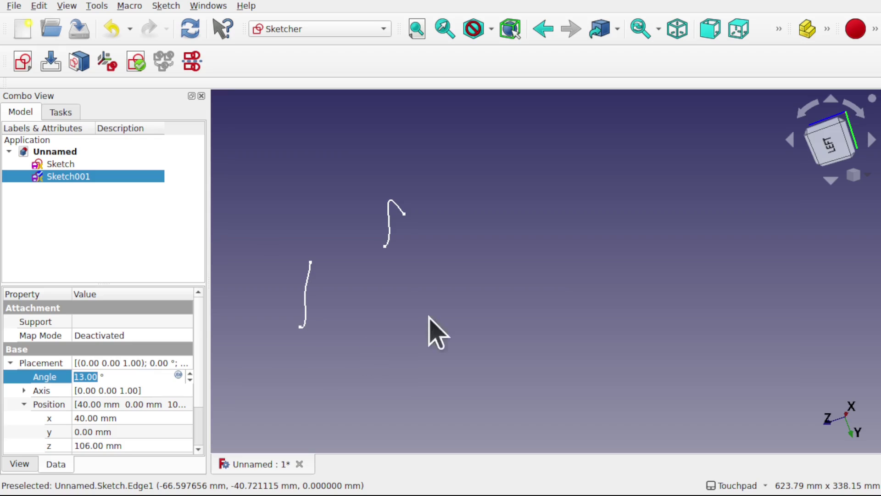
middle_click_drag(531, 309, 423, 339)
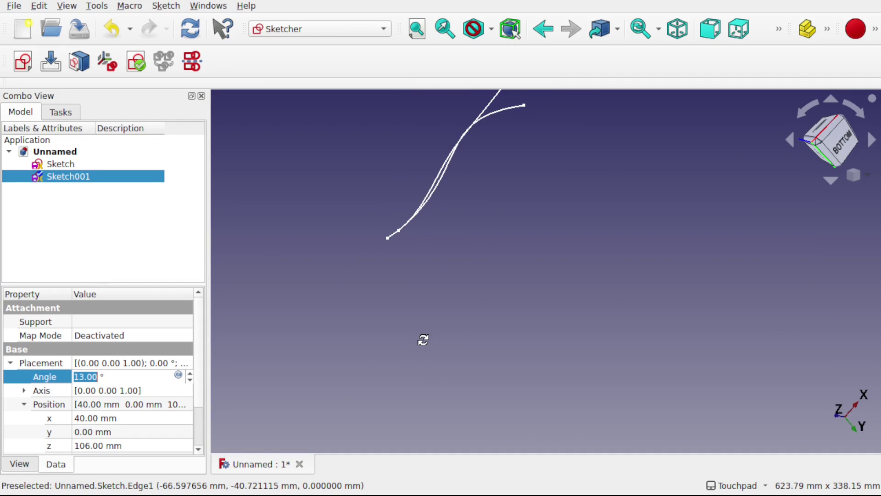
key("Down")
key("Down")
key("Down")
key("Down")
key("Down")
key("Down")
key("Down")
key("Down")
key("Down")
key("Down")
key("Down")
key("Down")
key("Down")
key("Down")
key("Down")
key("Down")
key("Down")
key("Down")
key("Down")
key("Down")
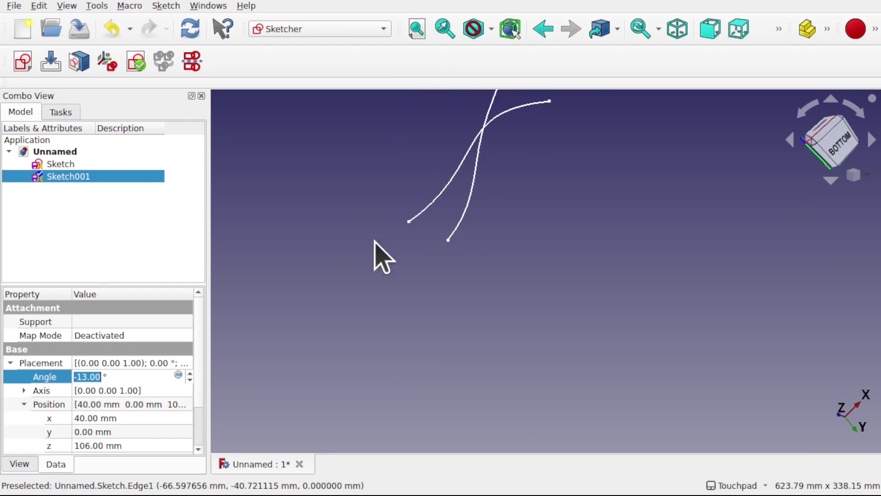
Step: Increase the second sketch's distance from the first by setting its Z position to 147 mm, and deselect it
middle_click_drag(376, 244, 610, 311)
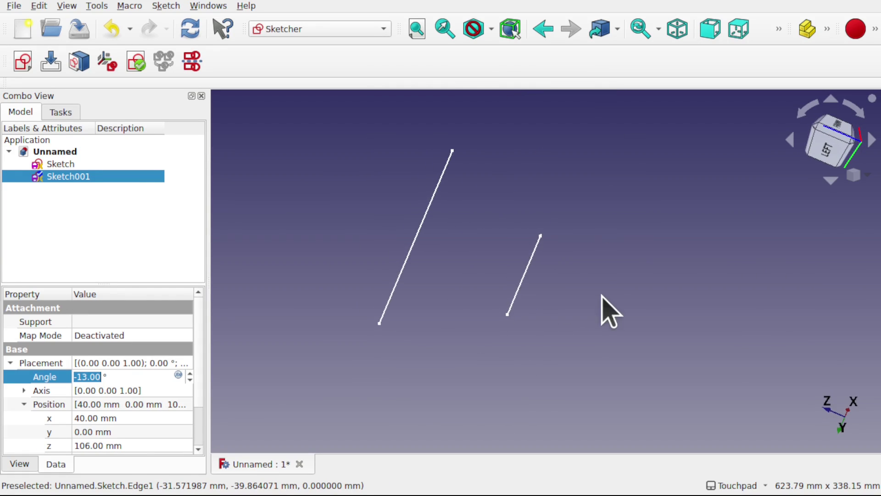
left_click(145, 445)
scroll(144, 444, "up", 3)
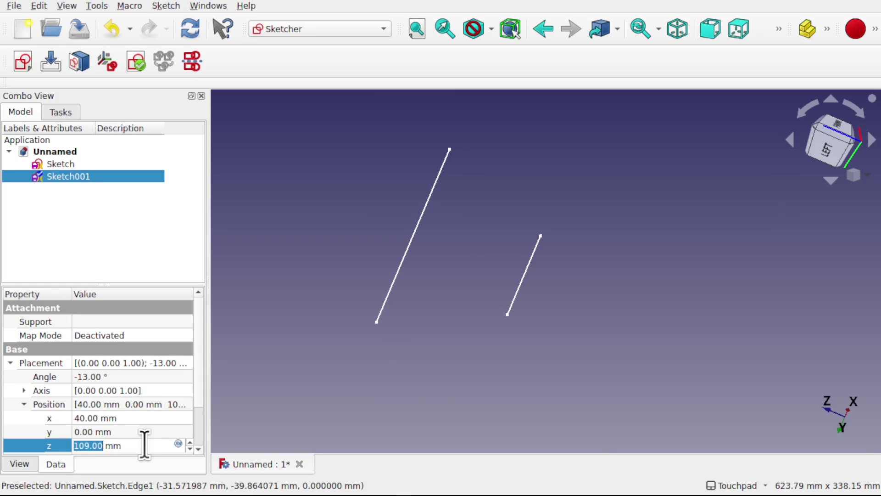
scroll(145, 445, "up", 20)
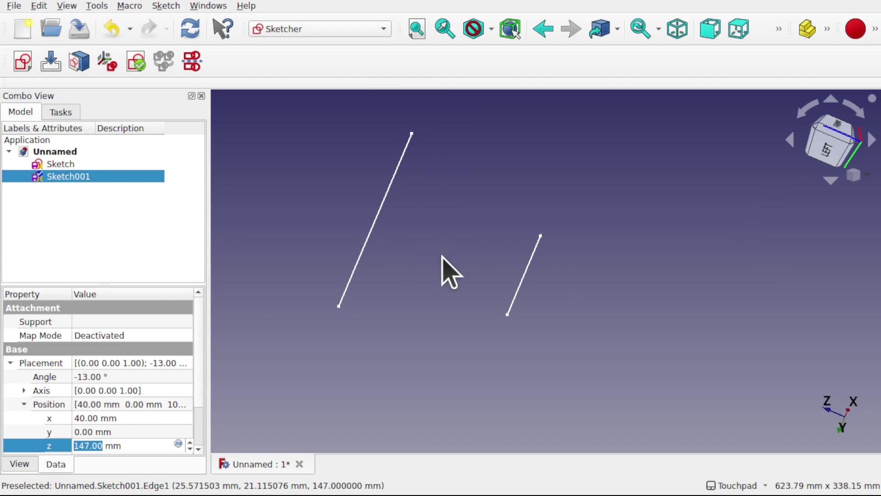
left_click(564, 277)
mouse_move(565, 277)
middle_mouse_down()
mouse_move(439, 258)
mouse_move(521, 258)
middle_mouse_up()
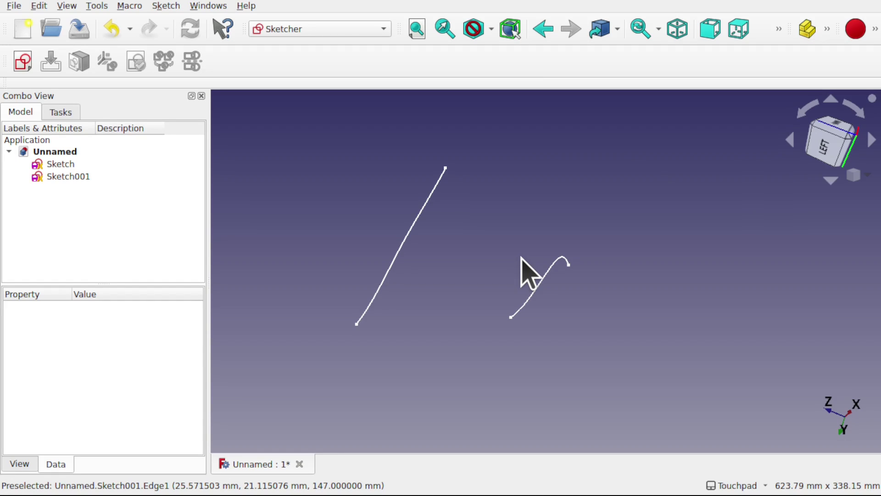
Step: Switch to the Part workbench and create a ruled surface between the two sketch curves
left_click(345, 30)
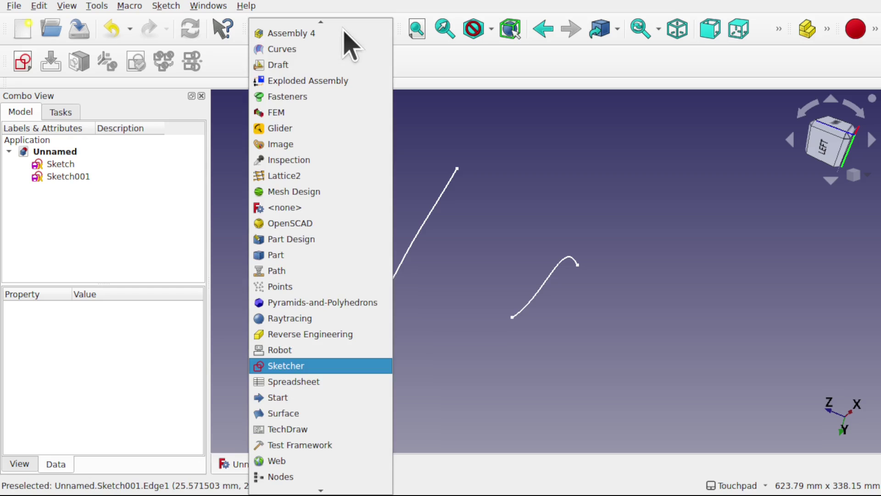
left_click(335, 254)
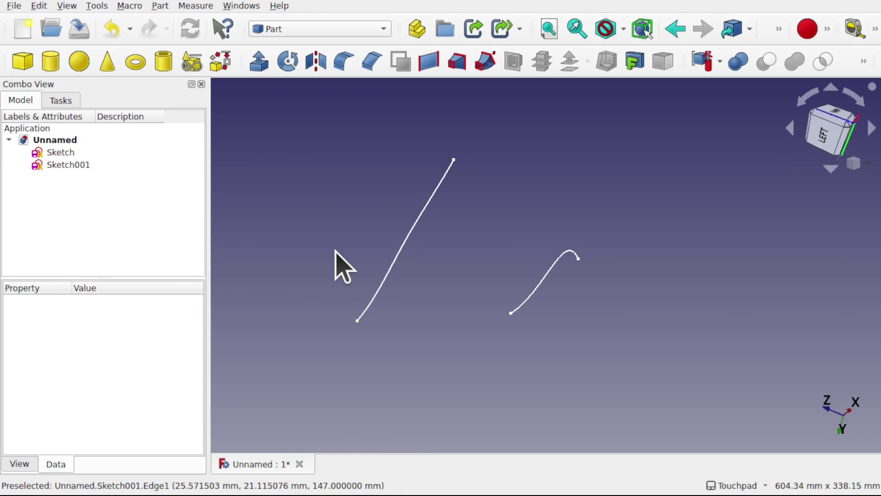
left_click(406, 239)
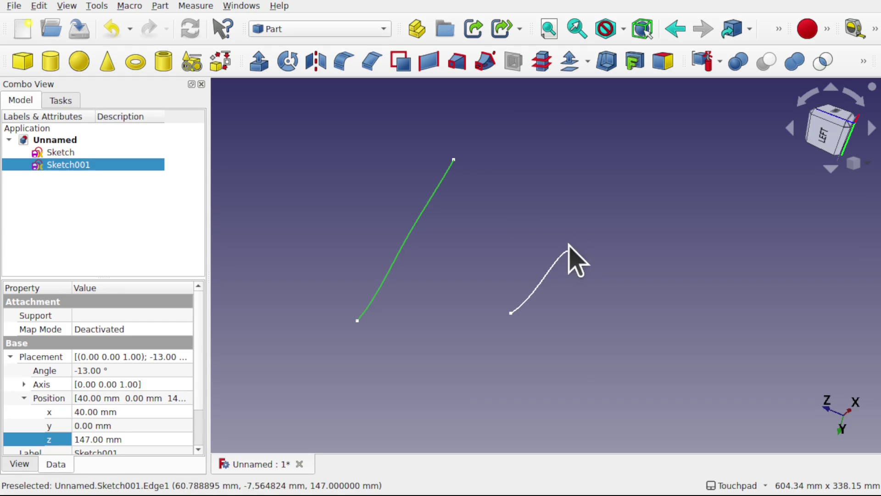
left_click(551, 265, "ctrl")
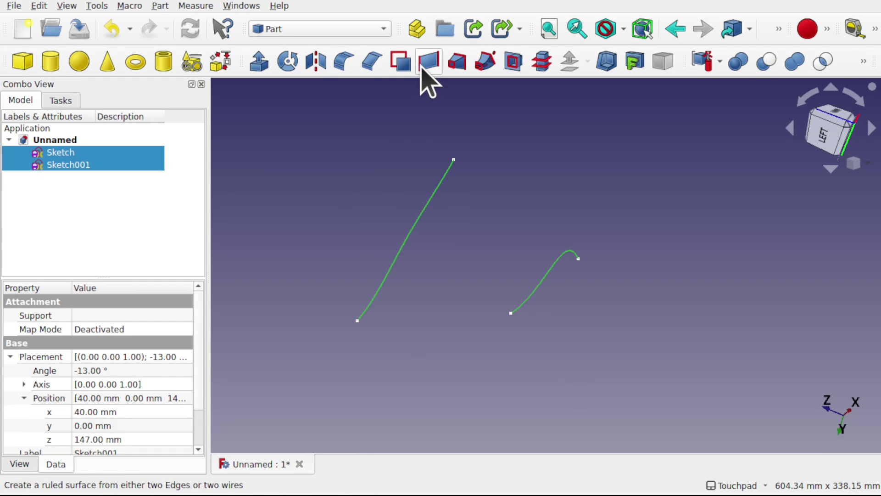
left_click(160, 5)
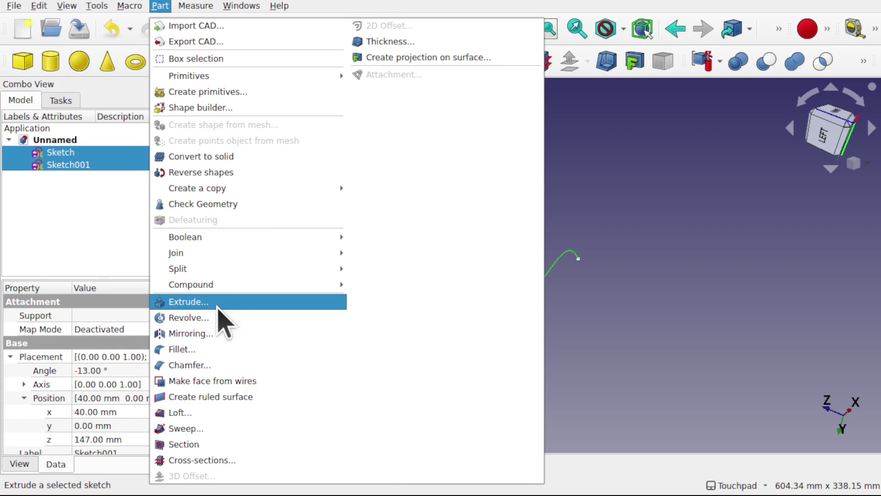
left_click(271, 397)
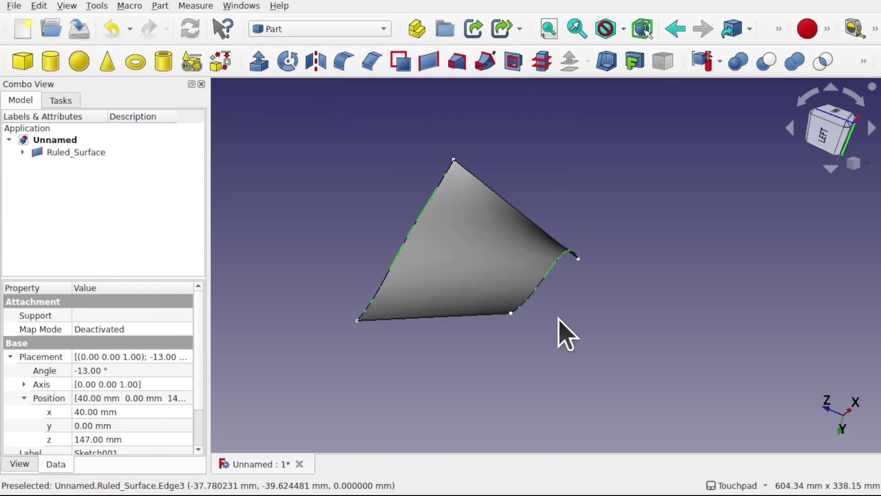
mouse_move(564, 334)
left_mouse_down("alt")
mouse_move(478, 301)
mouse_move(432, 296)
mouse_move(568, 314)
left_mouse_up("alt")
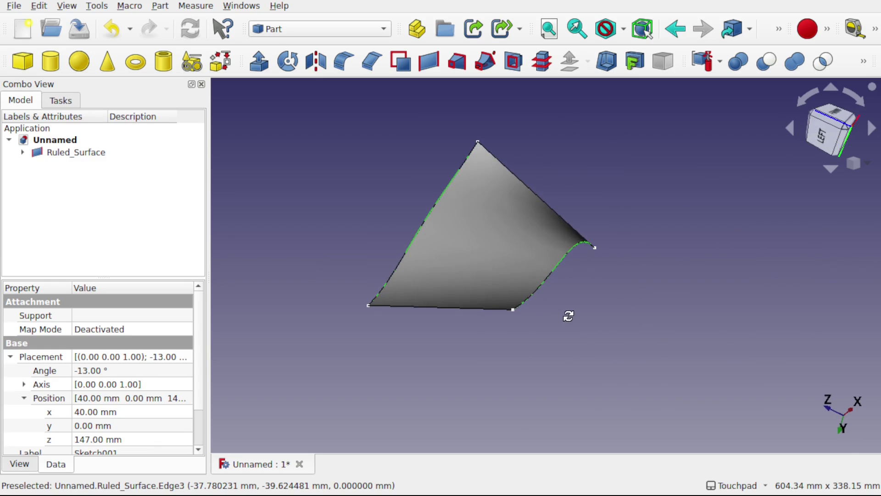
left_click(560, 290)
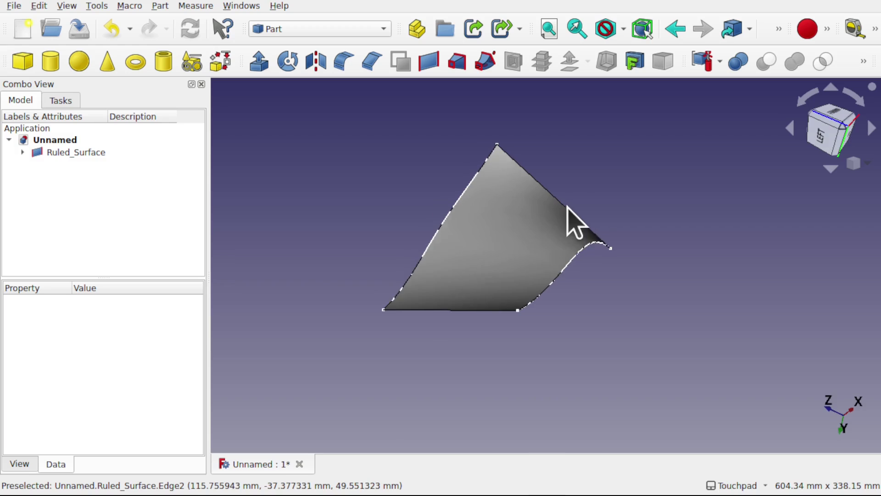
Step: Delete the ruled surface, keeping both sketches
left_click(494, 236)
key("Delete")
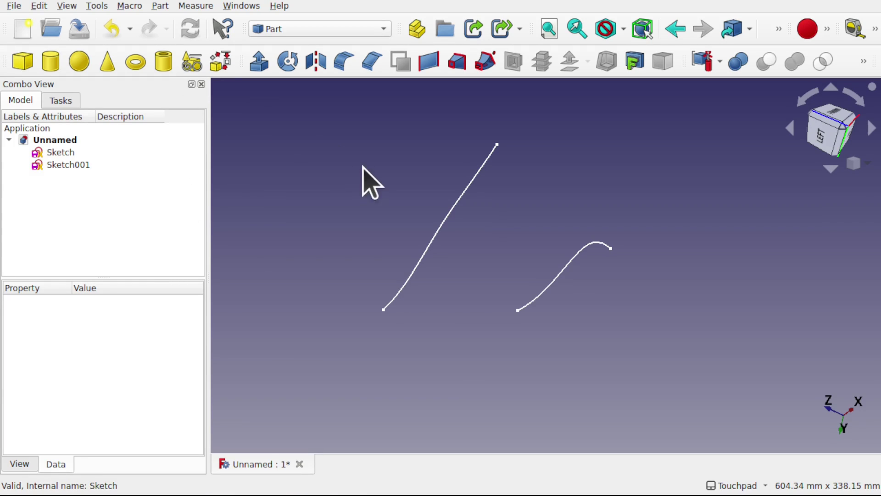
Step: Create a Loft through the profiles Sketch and Sketch001, without the solid, ruled or closed options
left_click(161, 5)
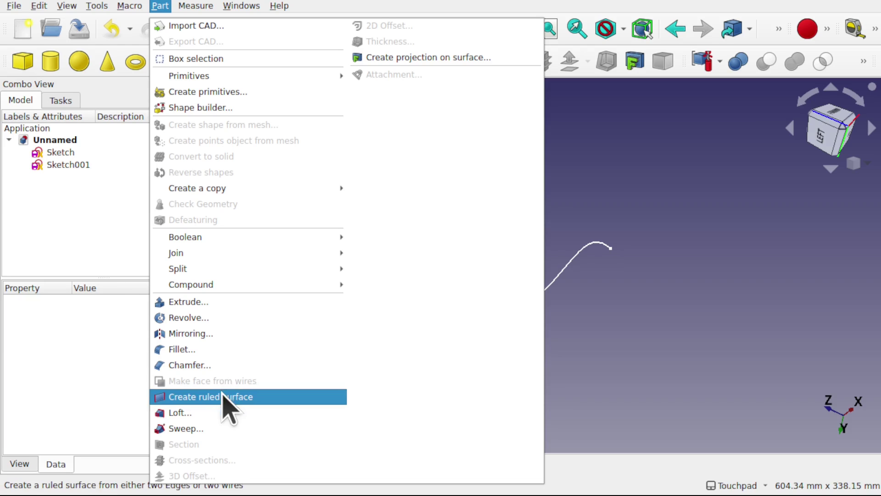
left_click(225, 414)
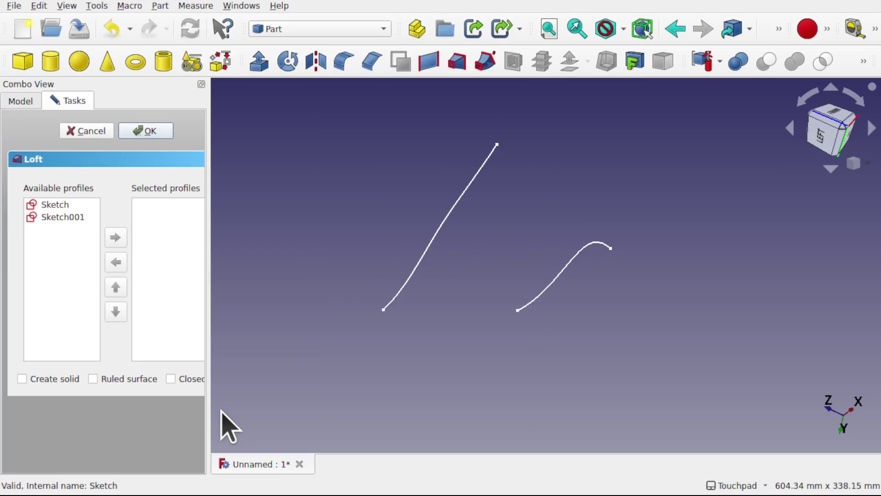
double_click(56, 204)
double_click(55, 205)
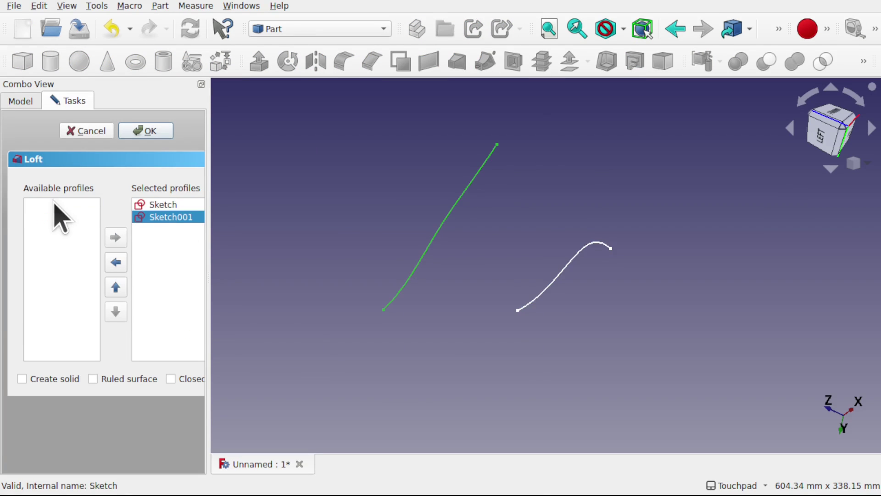
left_click(145, 131)
left_click_drag(625, 285, 550, 298, "alt")
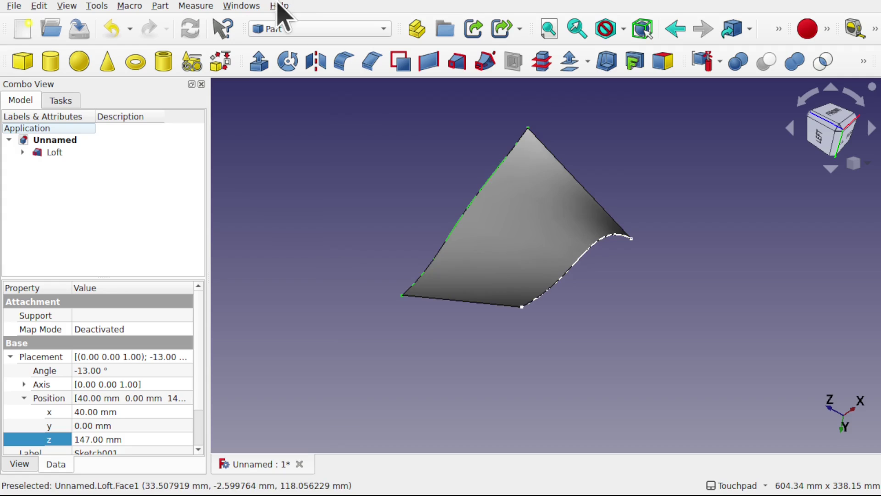
Step: Switch to the Curves workbench and create an IsoCurve grid from the loft's face
left_click(317, 31)
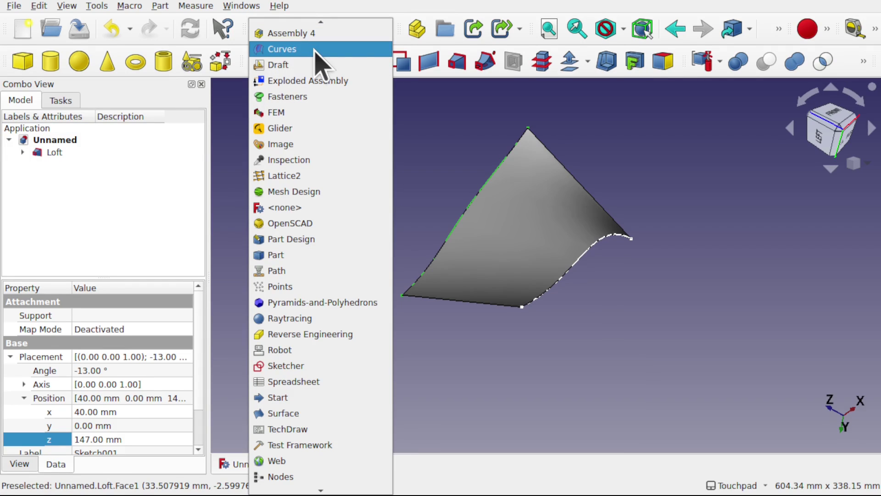
left_click(315, 49)
left_click(327, 182)
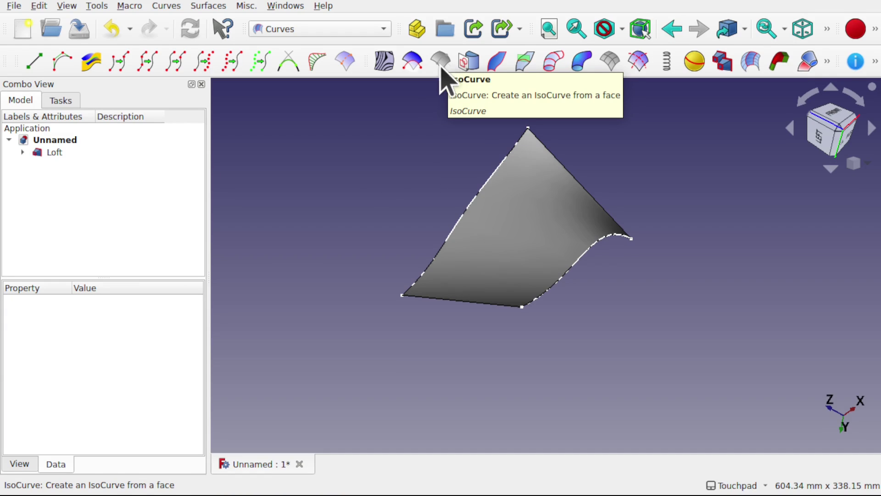
left_click(492, 228)
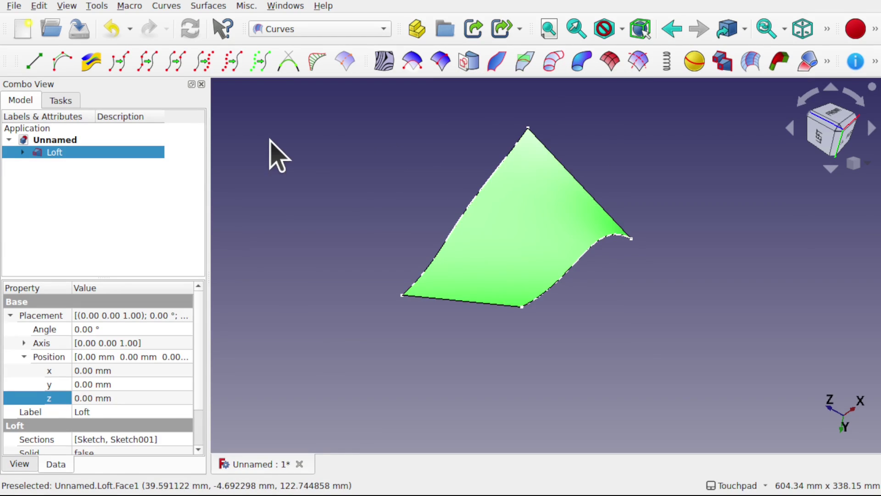
left_click(210, 6)
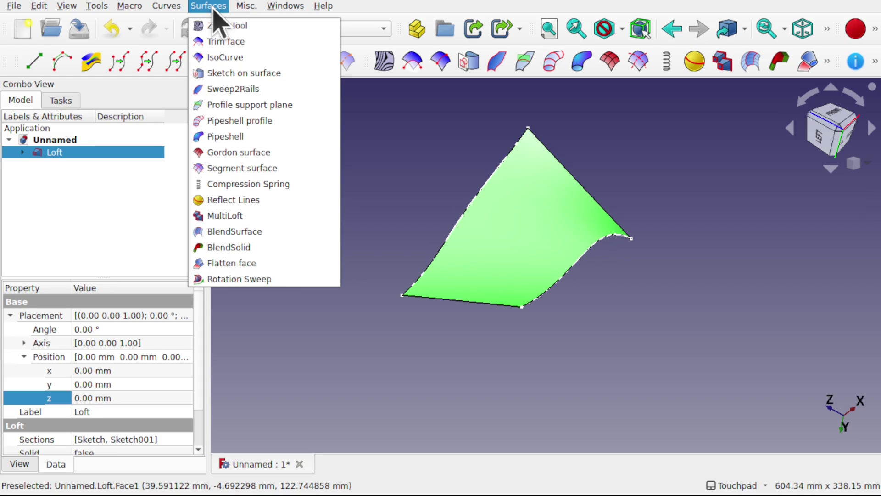
left_click(237, 57)
mouse_move(464, 255)
left_mouse_down("alt")
mouse_move(571, 292)
mouse_move(506, 276)
mouse_move(508, 295)
mouse_move(532, 269)
left_mouse_up("alt")
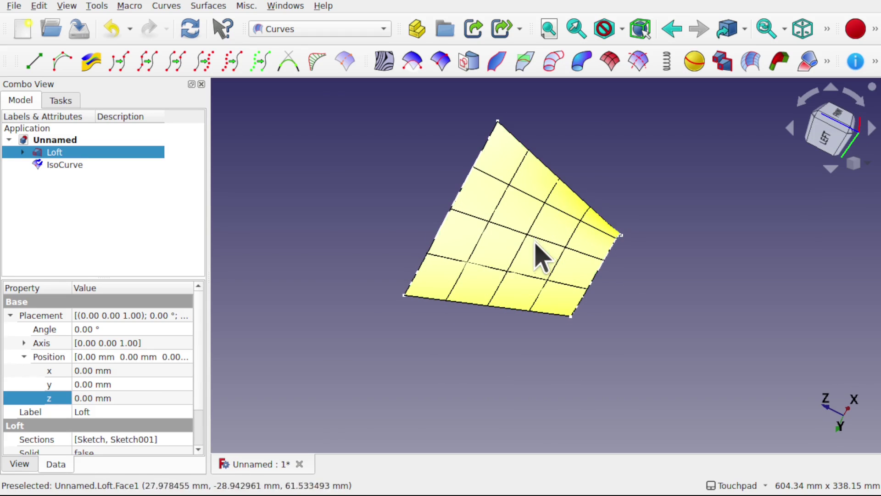
Step: Set the IsoCurve's Number U to 0 so that only the V-direction curves remain
left_click(64, 165)
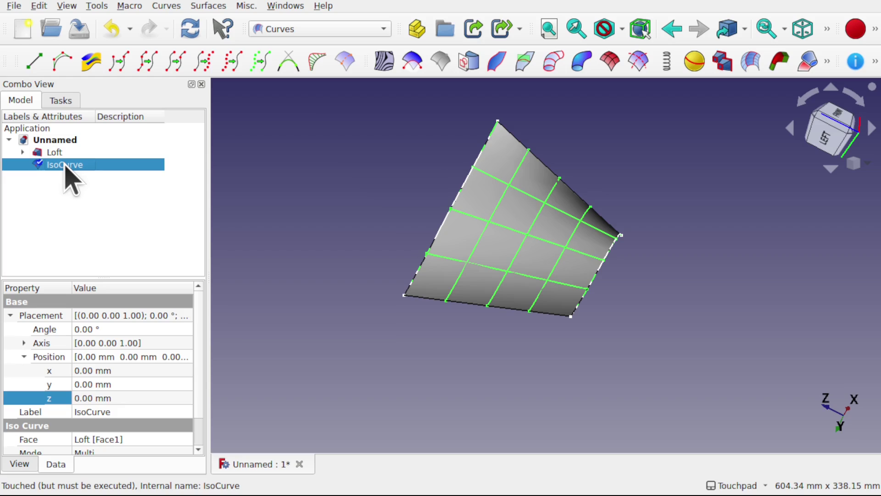
left_click(10, 316)
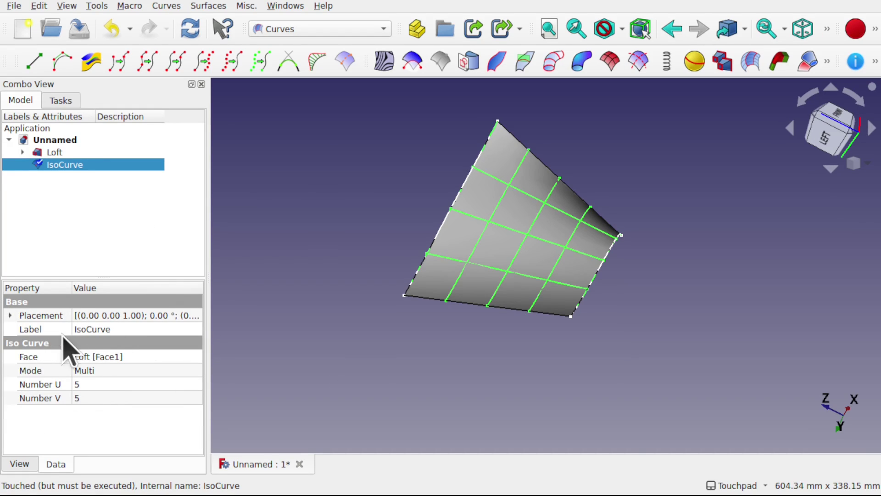
left_click(121, 383)
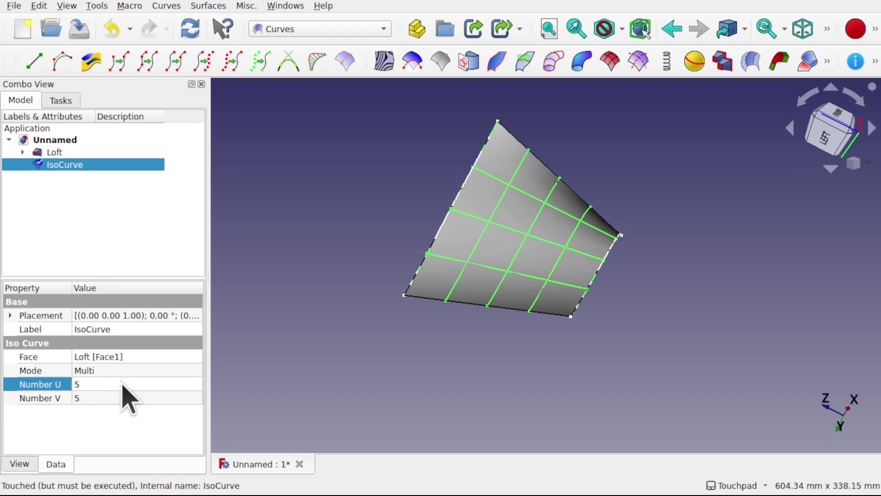
left_click(122, 385)
left_click_drag(472, 347, 625, 331, "alt")
left_click(614, 345)
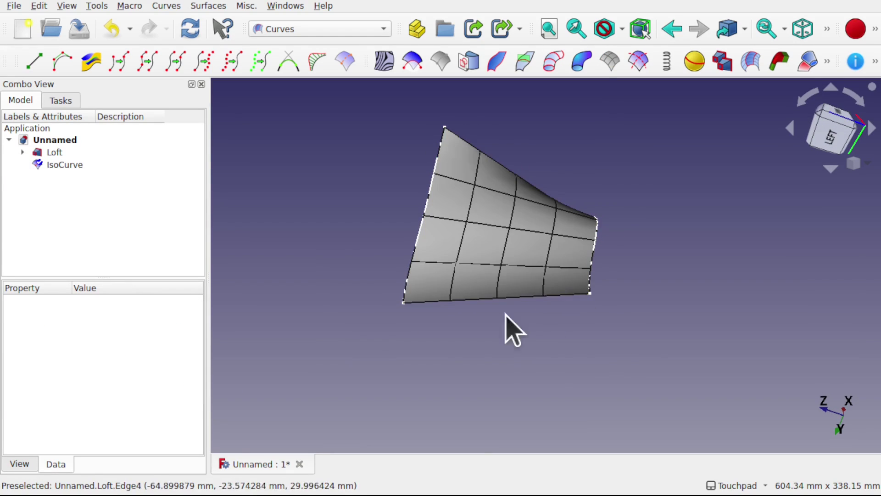
left_click(65, 164)
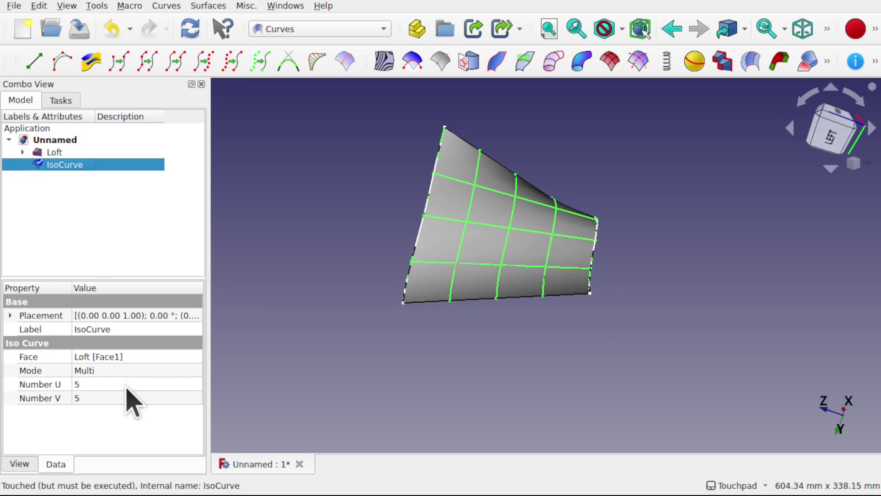
left_click(108, 383)
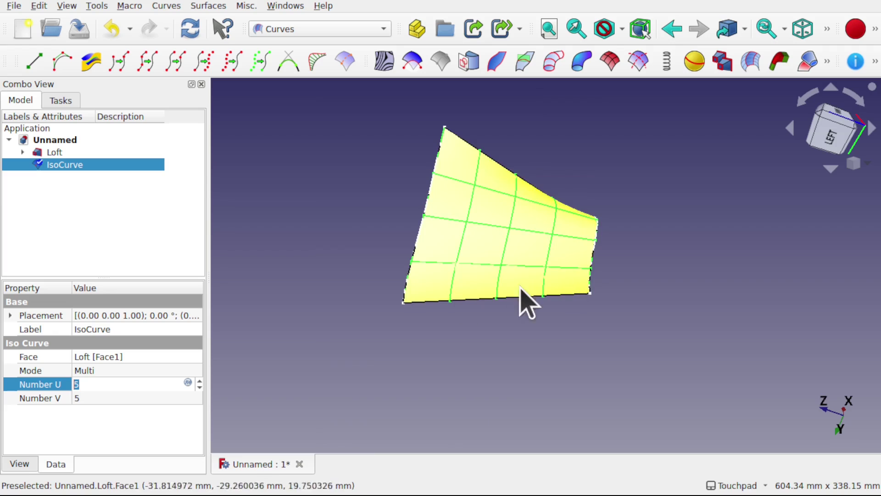
left_click_drag(492, 334, 439, 370, "alt")
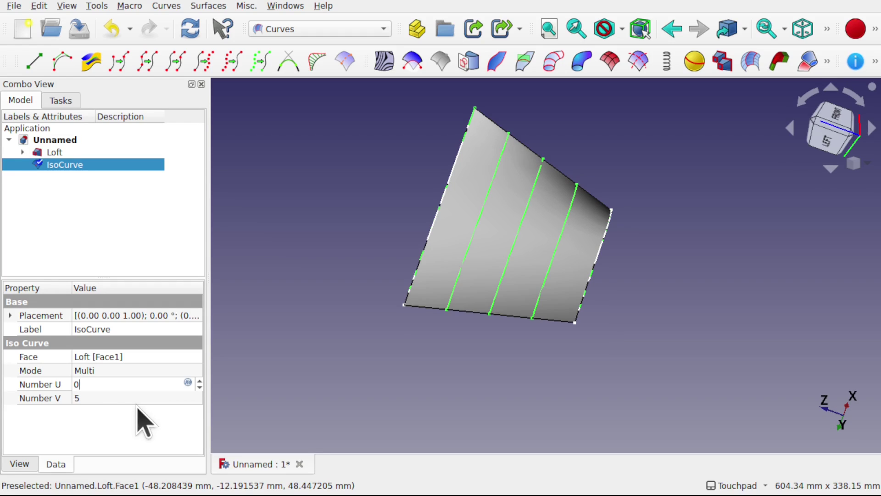
key("Return")
left_click(344, 369)
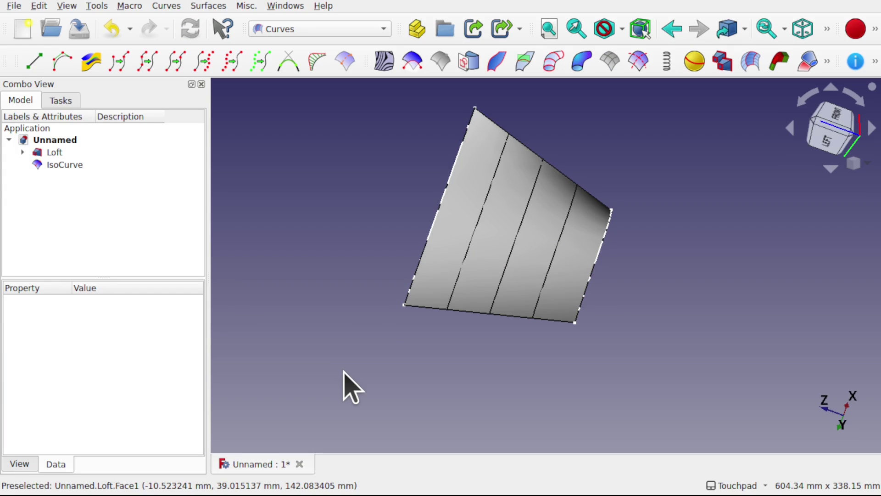
Step: Hide the loft surface so only the sketches and iso curves are displayed
left_click(64, 165)
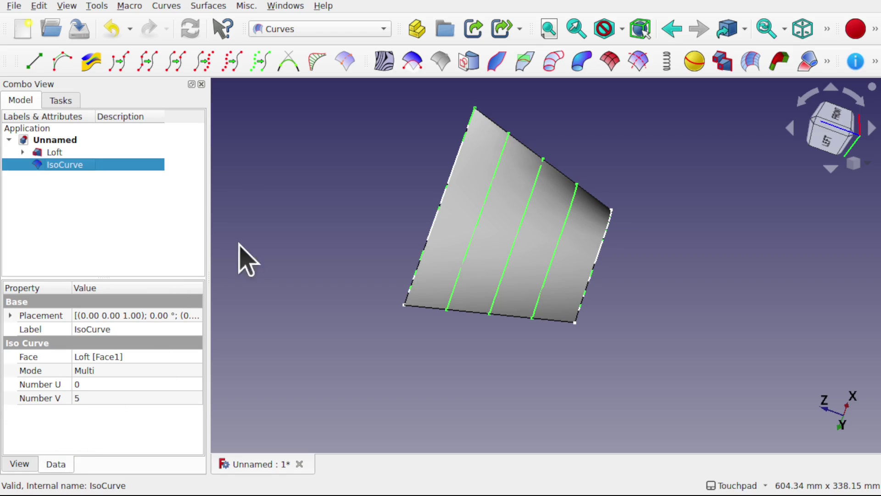
left_click_drag(322, 276, 334, 303, "alt")
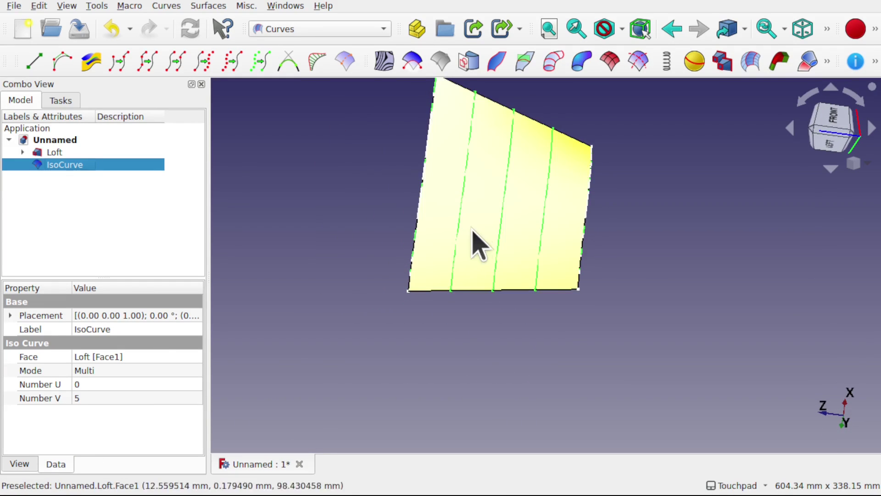
left_click(527, 216)
key("space")
left_click_drag(527, 216, 614, 288, "alt")
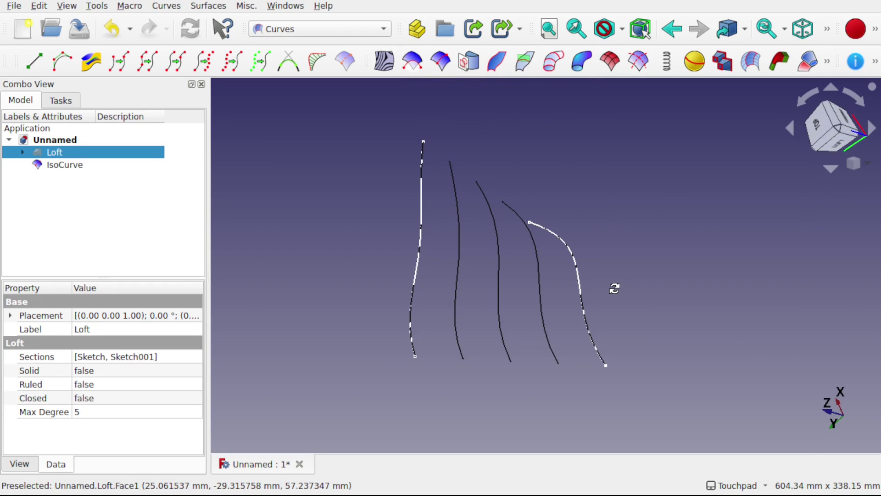
Step: Set the IsoCurve's Number V to 6 and deselect it
left_click(69, 166)
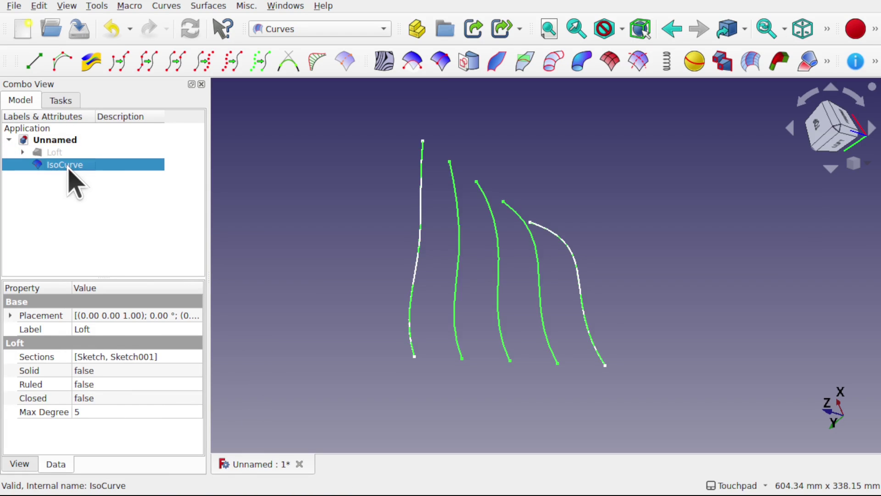
left_click(123, 397)
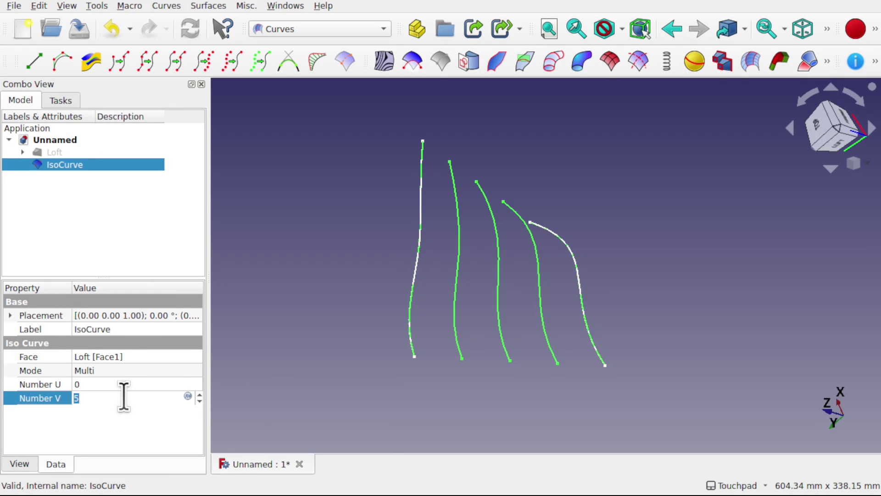
type("6")
left_click(315, 335)
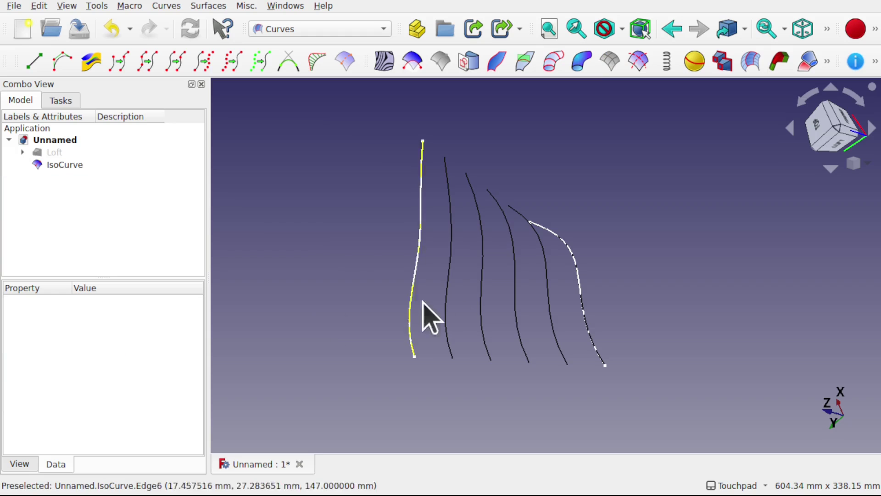
left_click_drag(527, 325, 474, 316)
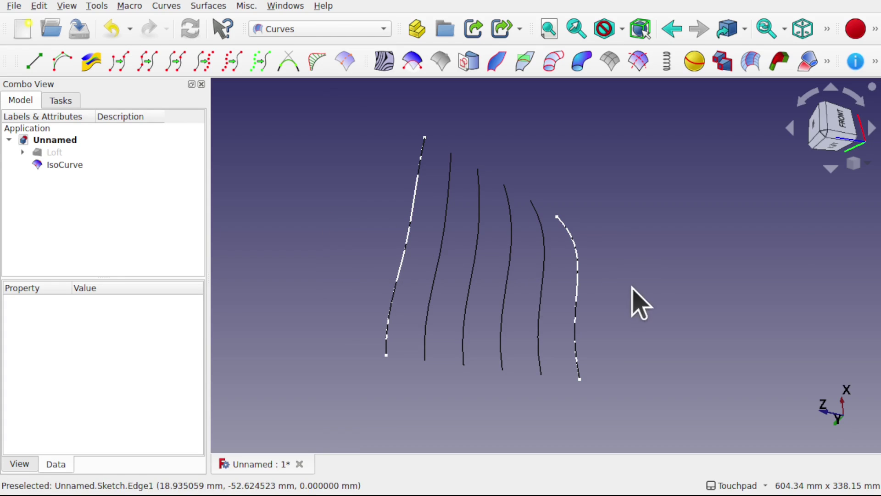
Step: Switch to the Part workbench and explode the IsoCurve compound into separate curves
left_click(70, 165)
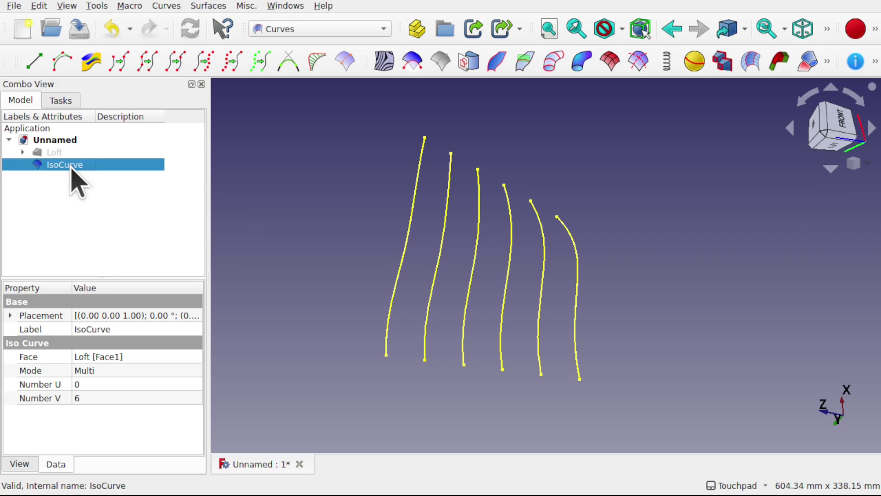
left_click(329, 33)
left_click(300, 271)
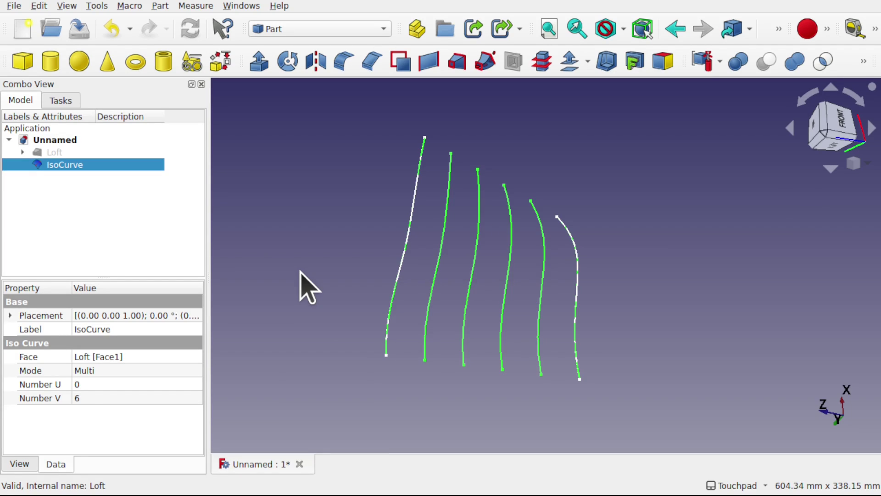
left_click(160, 6)
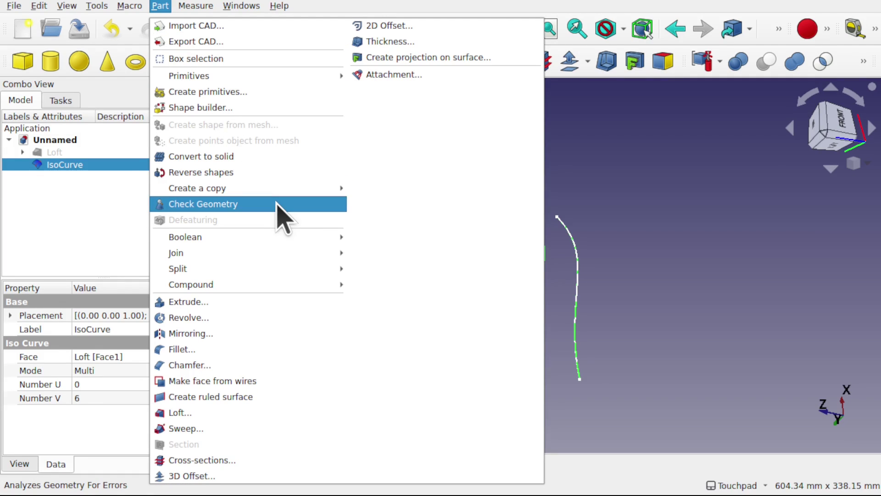
mouse_move(221, 286)
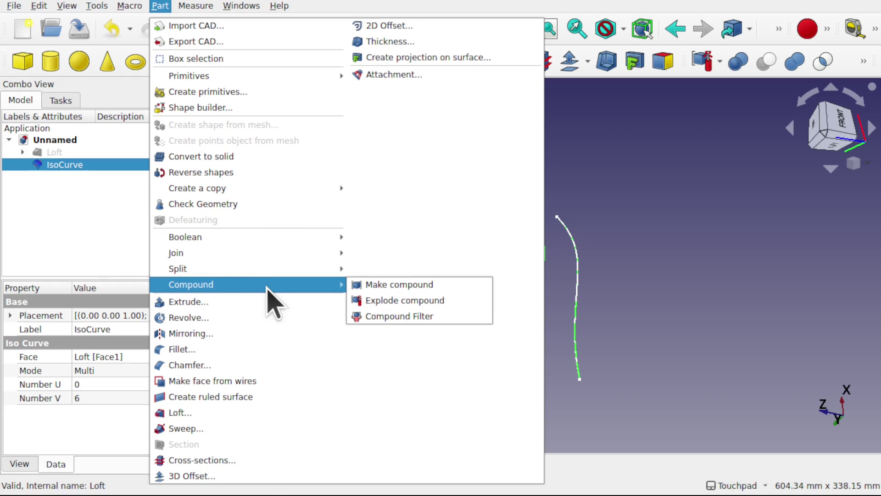
left_click(403, 301)
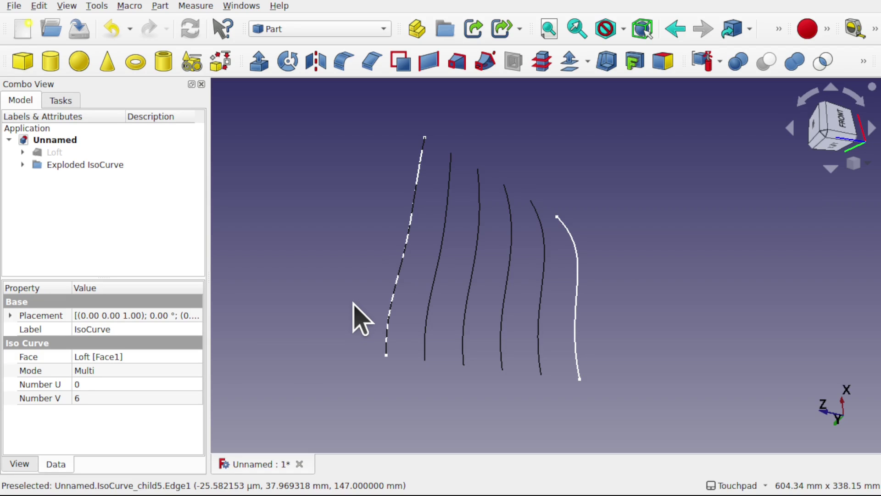
Step: Expand the Exploded IsoCurve group and highlight curves IsoCurve.0 through IsoCurve.3 one at a time to identify them in the model
left_click(23, 164)
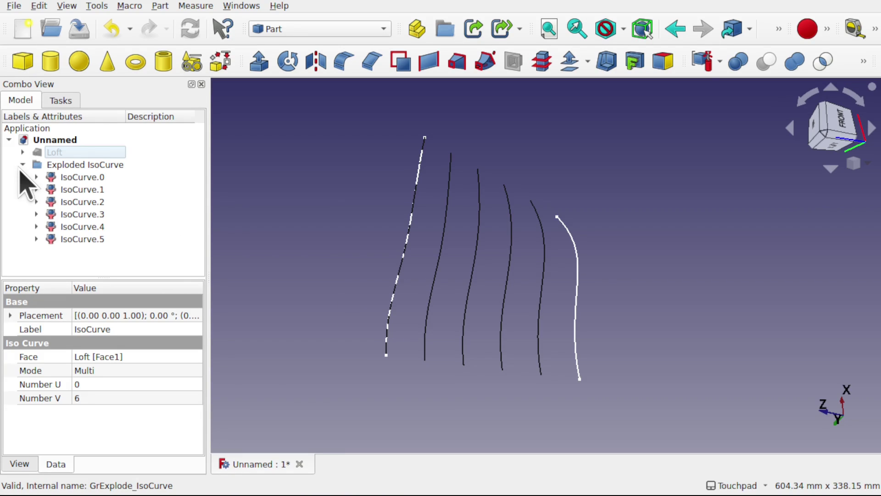
left_click(82, 178)
left_click(80, 189)
left_click(89, 203)
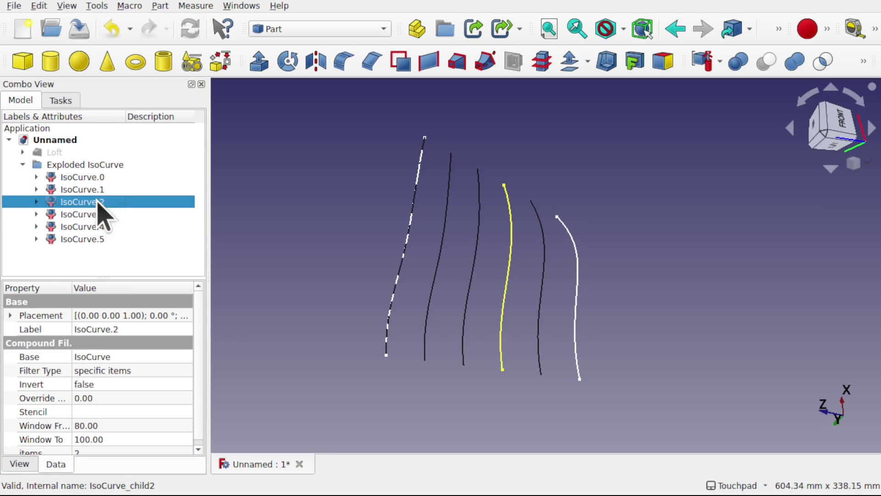
left_click(96, 214)
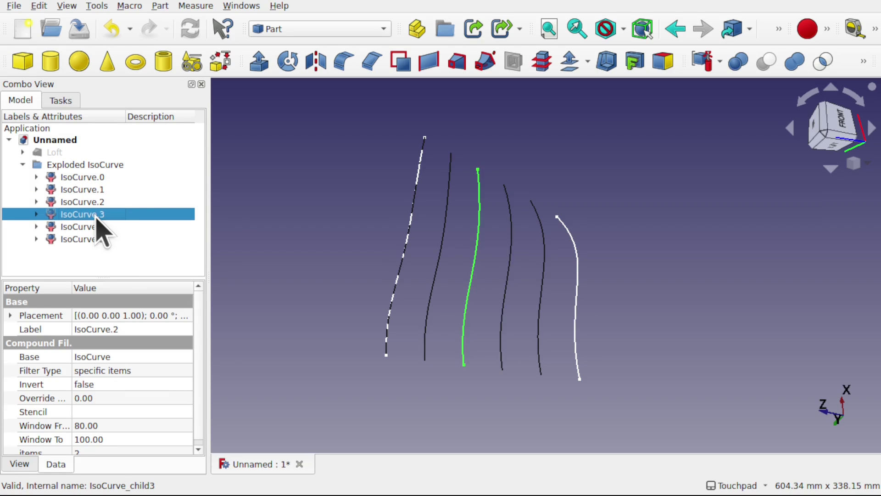
Step: Hide Sketch and Sketch001 under the loft so only the exploded iso curves remain displayed
left_click(22, 152)
left_click(73, 165)
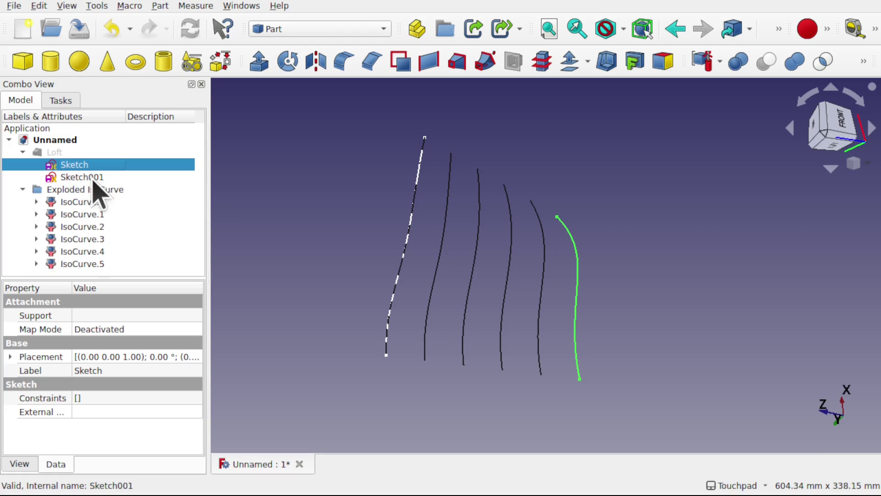
left_click(81, 176)
left_click(76, 165)
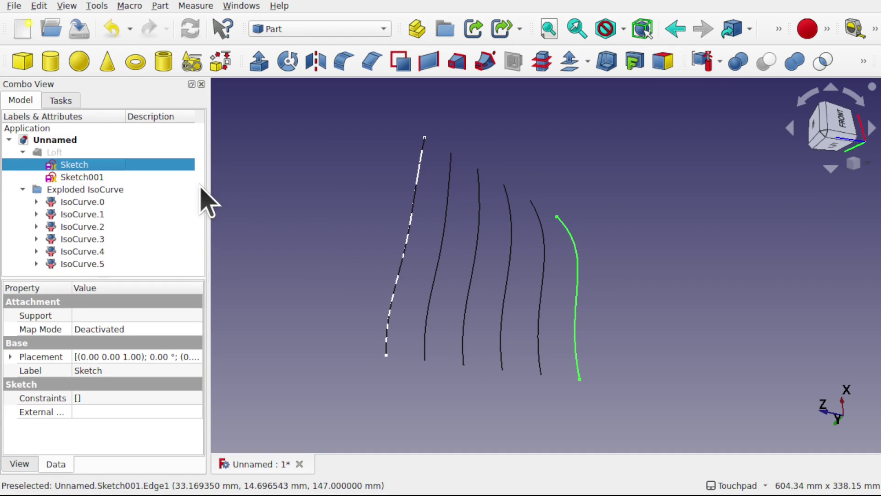
left_click(83, 177, "ctrl")
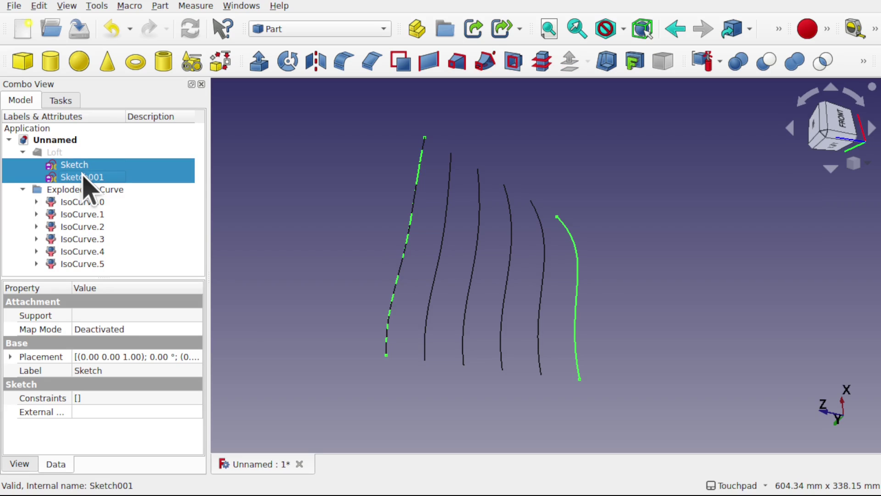
key("space")
left_click(235, 252)
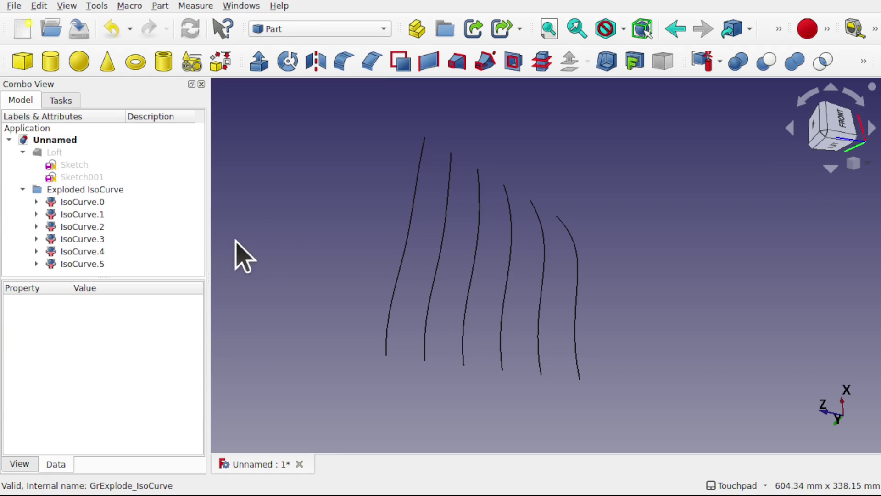
Step: Compare individual exploded curves with the hidden Sketch001, and clear the selection
left_click(86, 205)
left_click(88, 228)
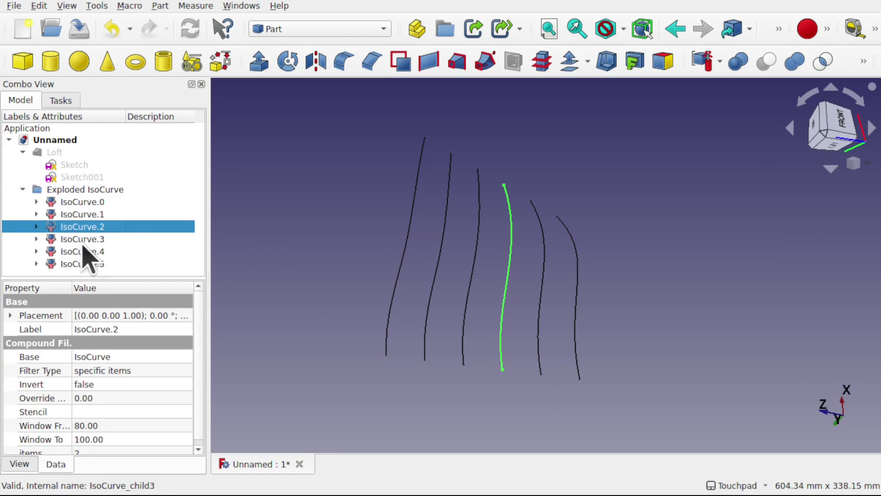
left_click(93, 177)
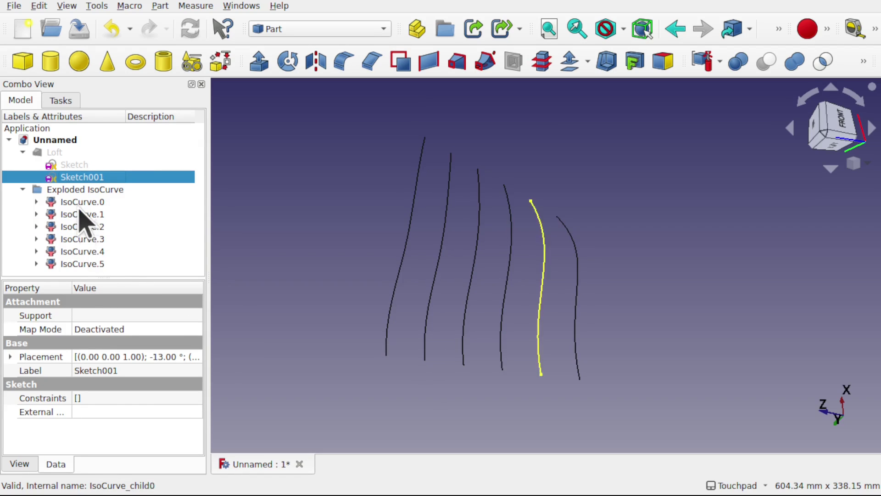
left_click(298, 260)
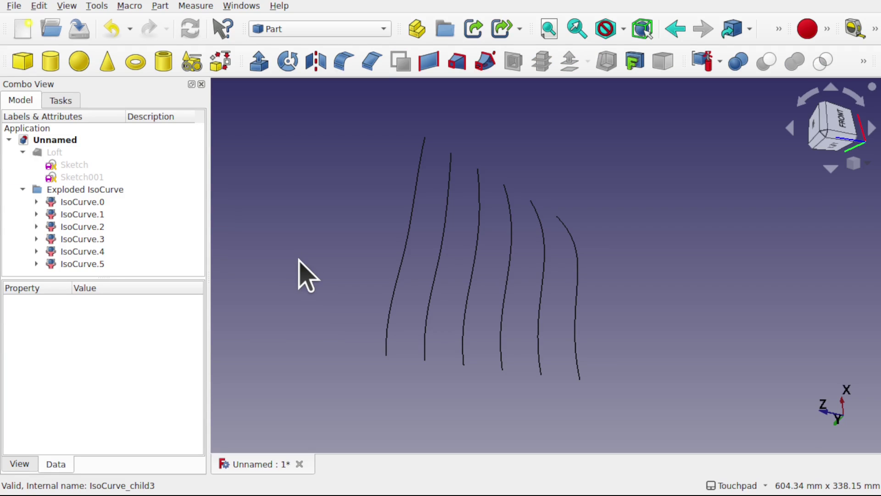
Step: Extrude IsoCurve.0 through IsoCurve.5 by 5 mm along their normal
left_click(82, 202)
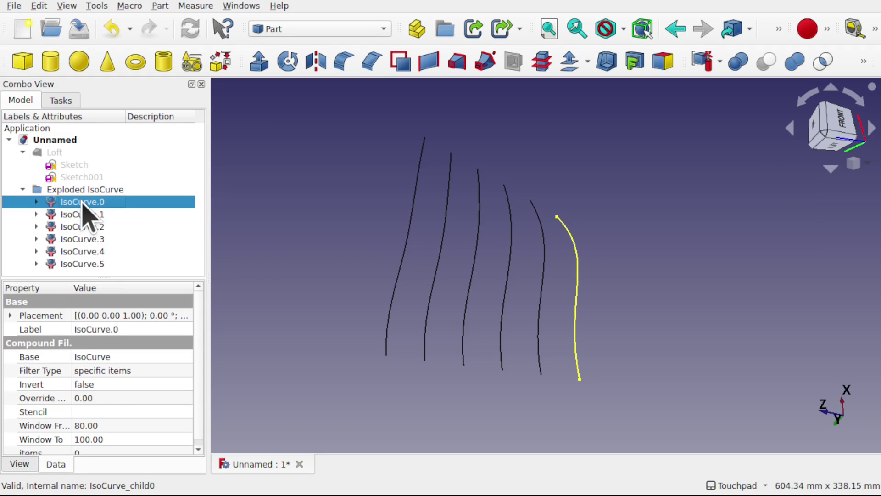
left_click(90, 264, "shift")
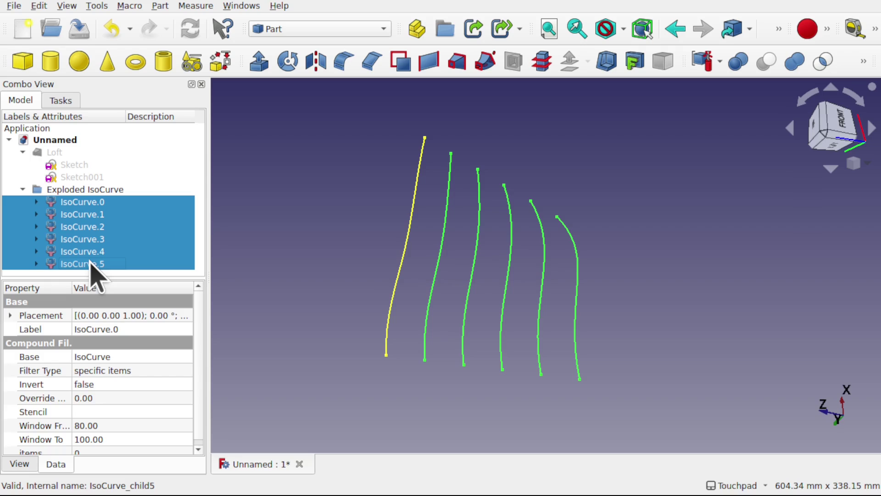
left_click(258, 61)
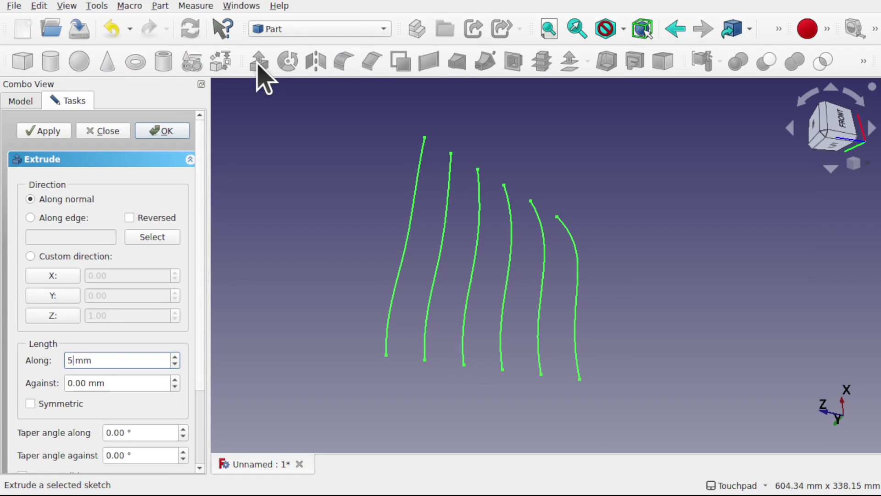
left_click(167, 130)
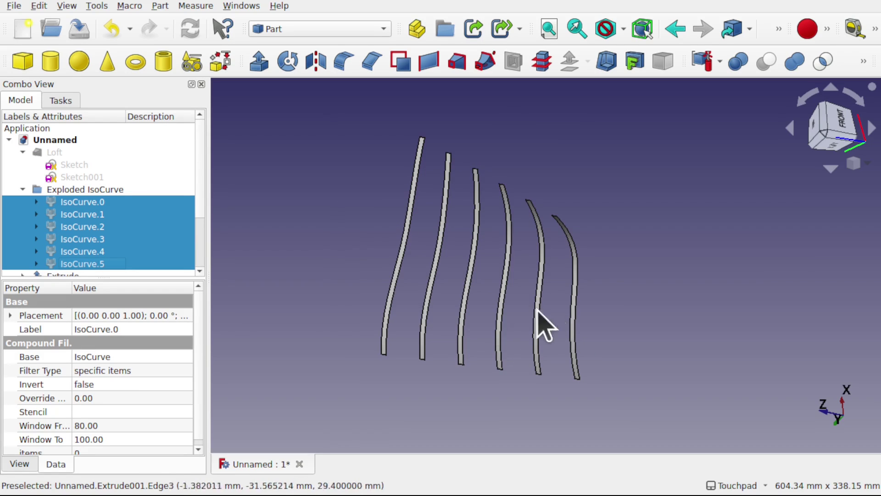
Step: Delete the six extruded strips and show IsoCurve.0 through IsoCurve.5 again
scroll(200, 255, "down", 2)
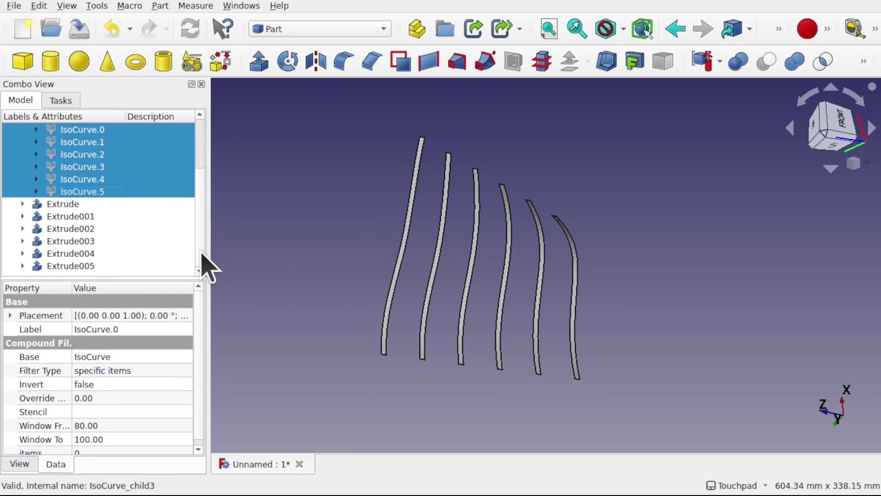
left_click(65, 205)
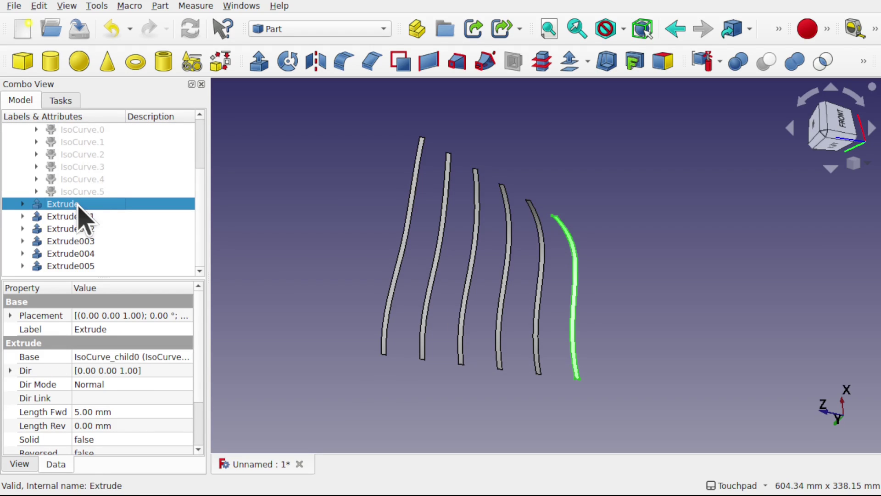
left_click(78, 264, "shift")
key("Delete")
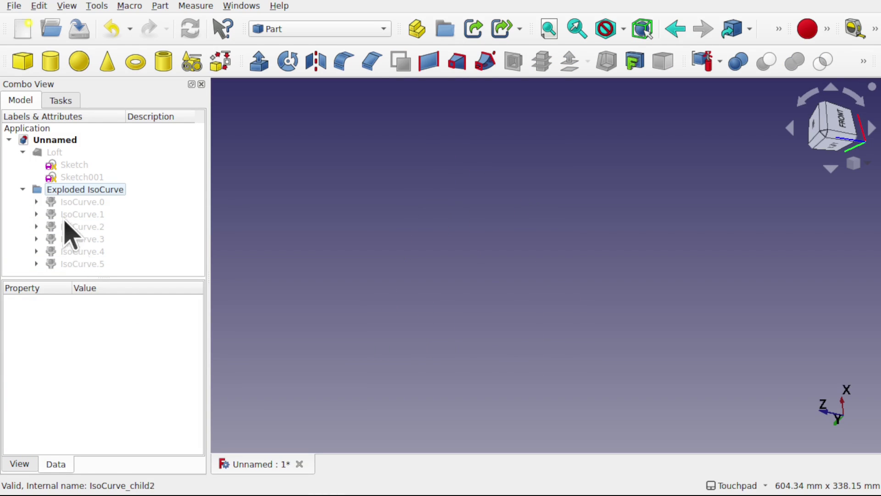
left_click(75, 203)
left_click(87, 265, "shift")
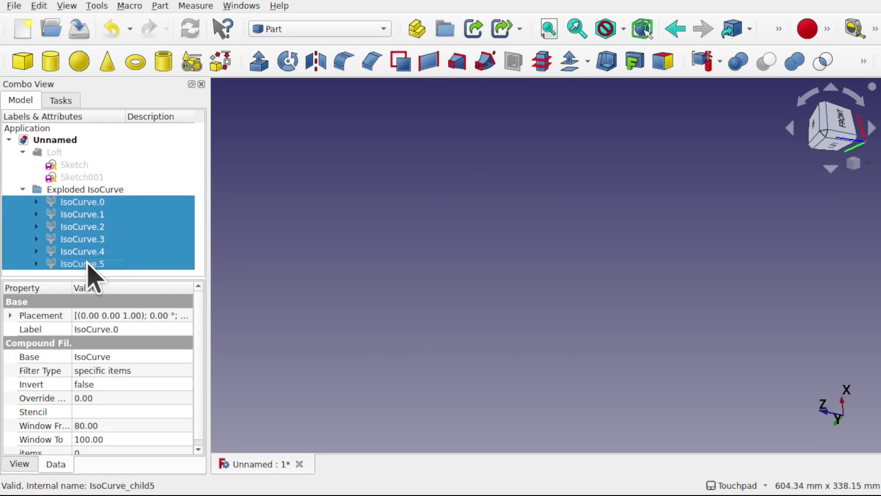
key("space")
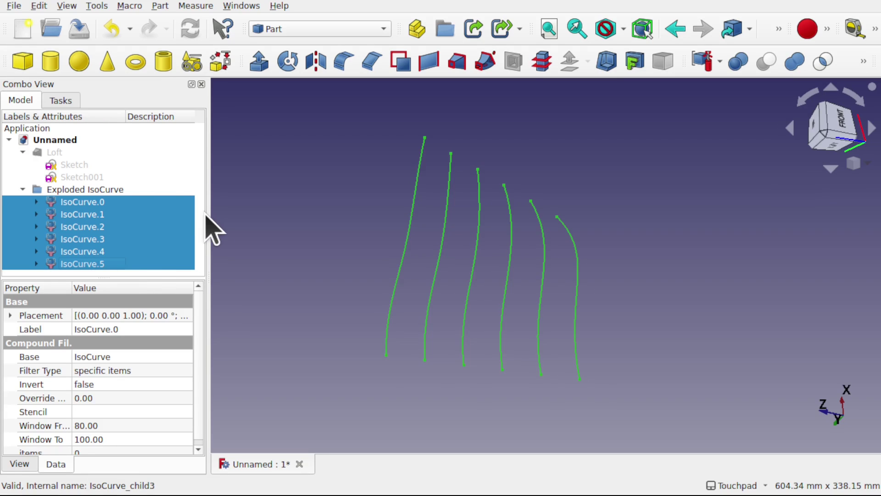
Step: Extrude the six iso curves 10 mm in the custom Y direction (0, 1, 0)
left_click(259, 63)
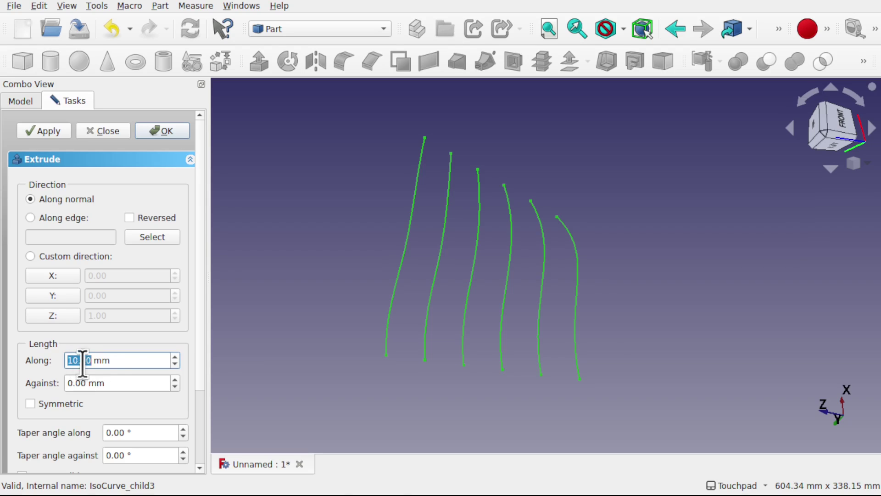
left_click_drag(527, 374, 429, 367, "alt")
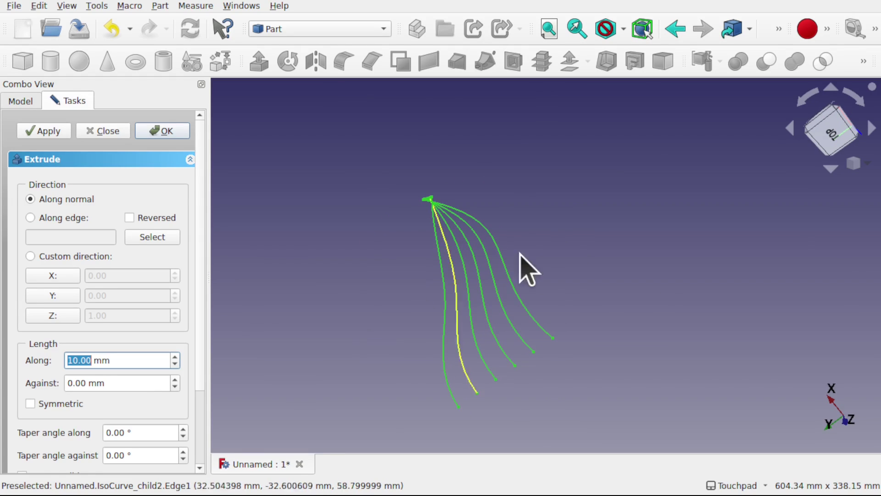
left_click_drag(490, 302, 389, 319, "alt")
left_click(55, 296)
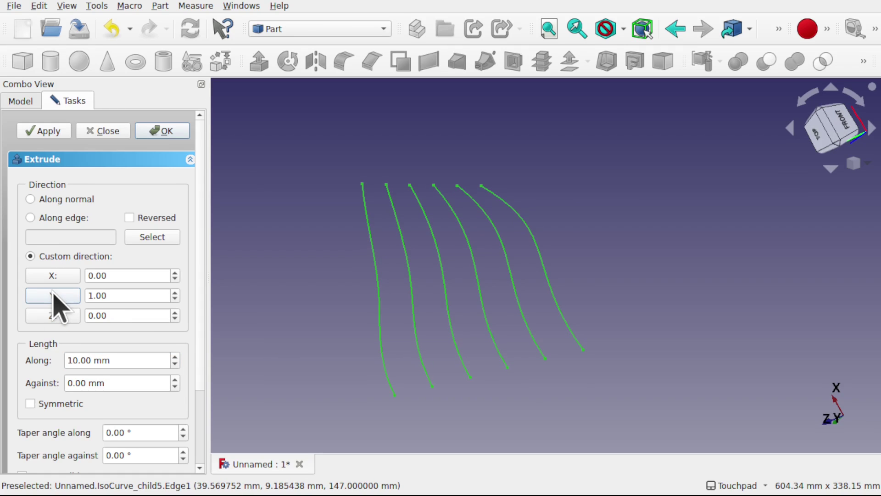
left_click(162, 130)
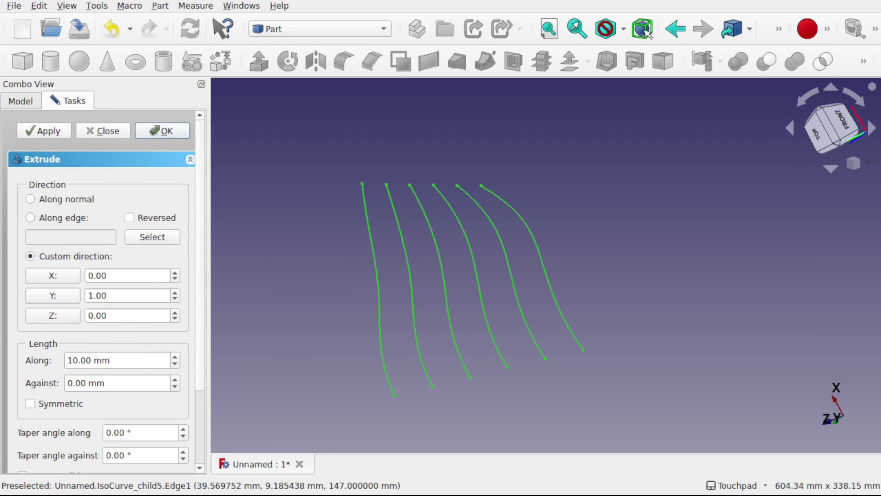
left_click_drag(458, 257, 413, 295, "alt")
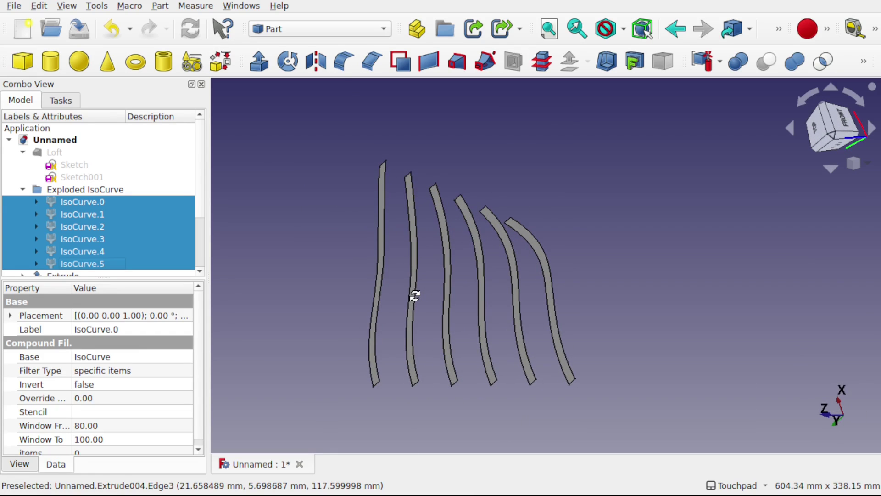
Step: Extrude all six strips, Extrude through Extrude005, by 10 mm in the custom Z direction (0, 0, -1) to thicken them into bars
scroll(202, 264, "down", 2)
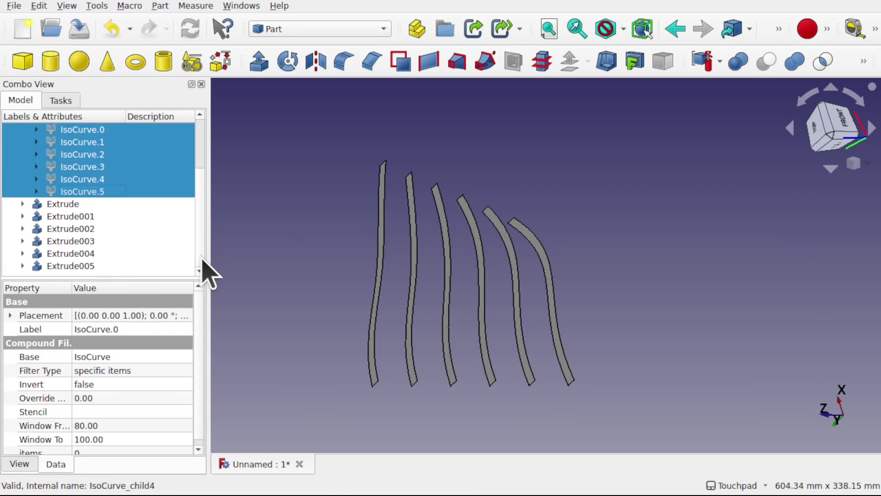
left_click(69, 205)
left_click(83, 267, "shift")
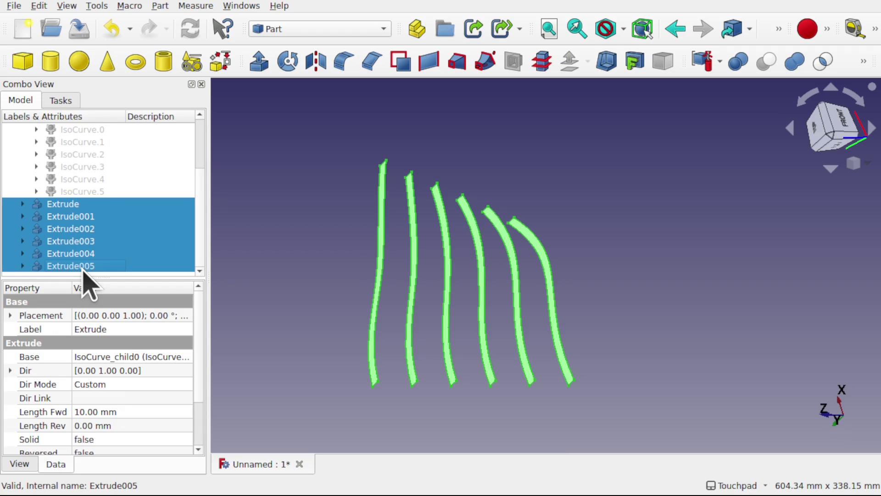
left_click(253, 66)
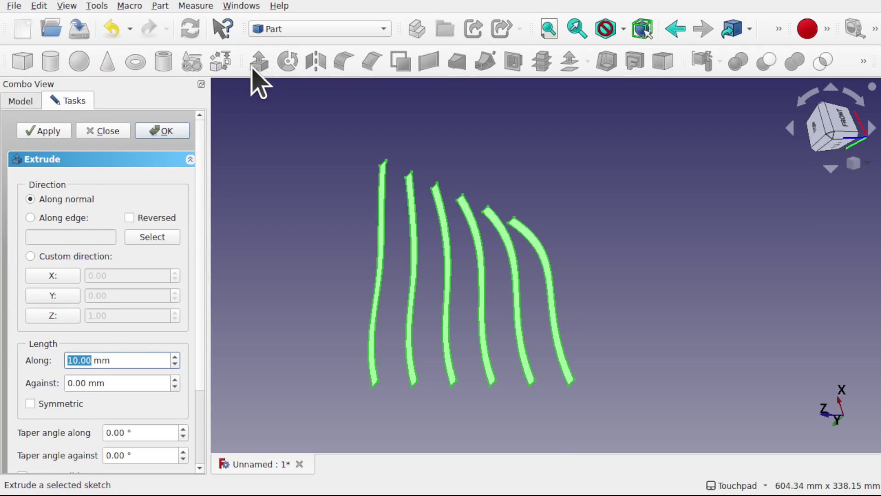
left_click(53, 316)
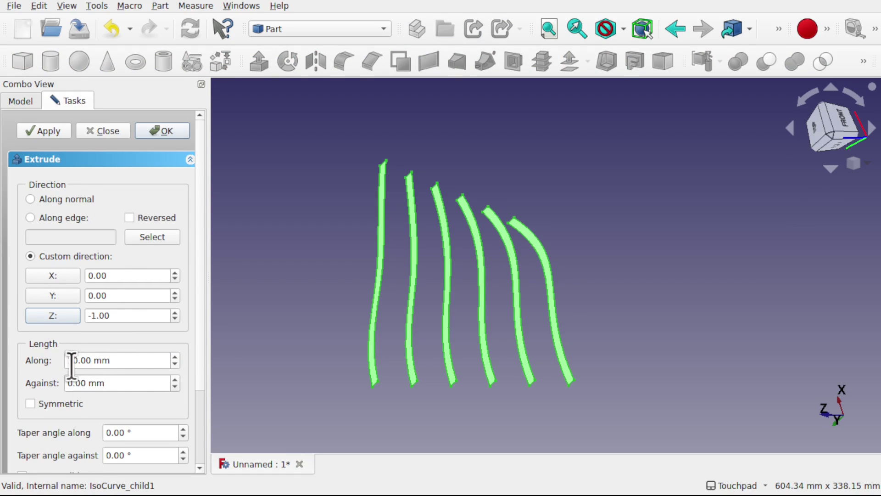
left_click(161, 130)
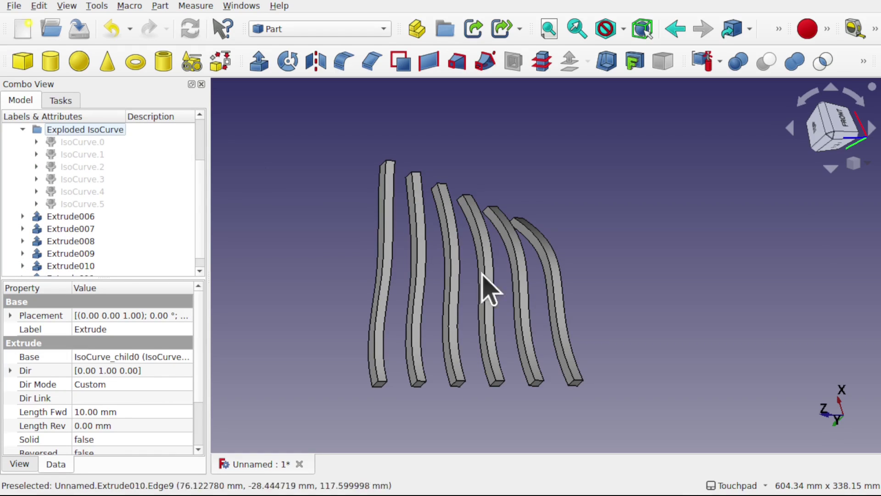
left_click_drag(547, 374, 364, 289, "alt")
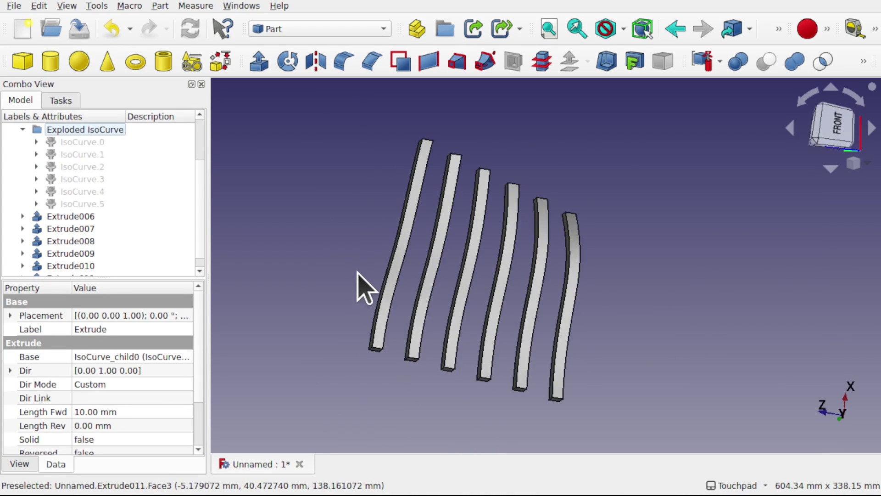
left_click(199, 271)
left_click_drag(492, 270, 362, 156, "alt")
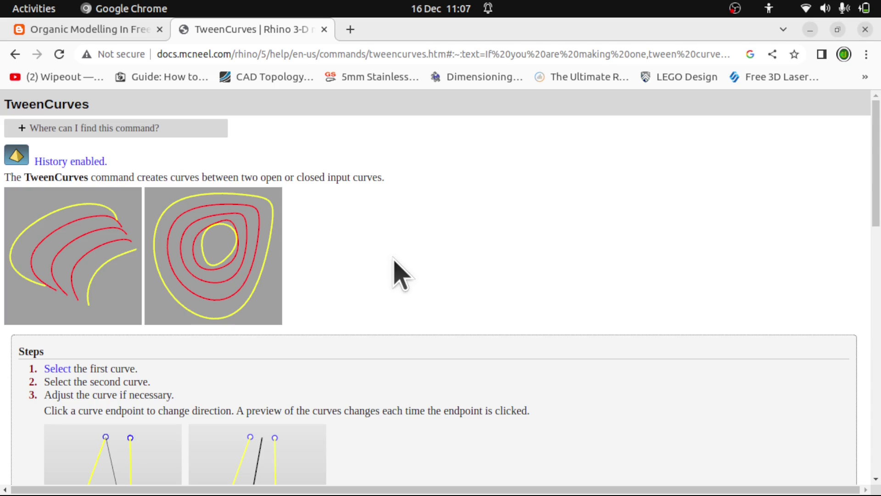
Step: Switch to FreeCAD's RhinoTweenDemo1 document and start a new sketch on the XY plane in the Sketcher workbench
key("super")
left_click(570, 212)
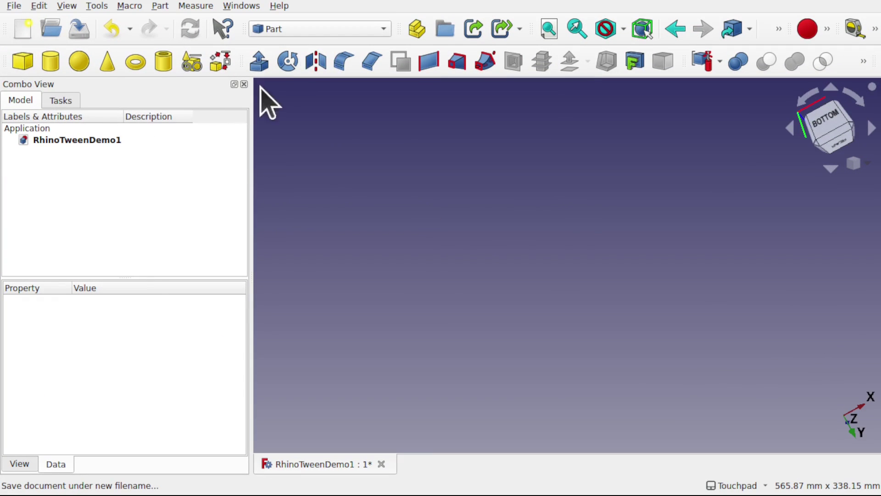
left_click(344, 33)
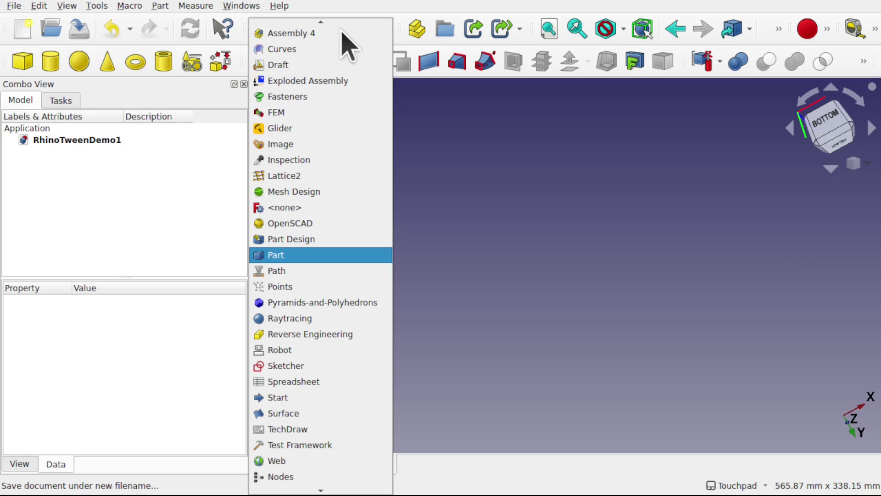
left_click(328, 366)
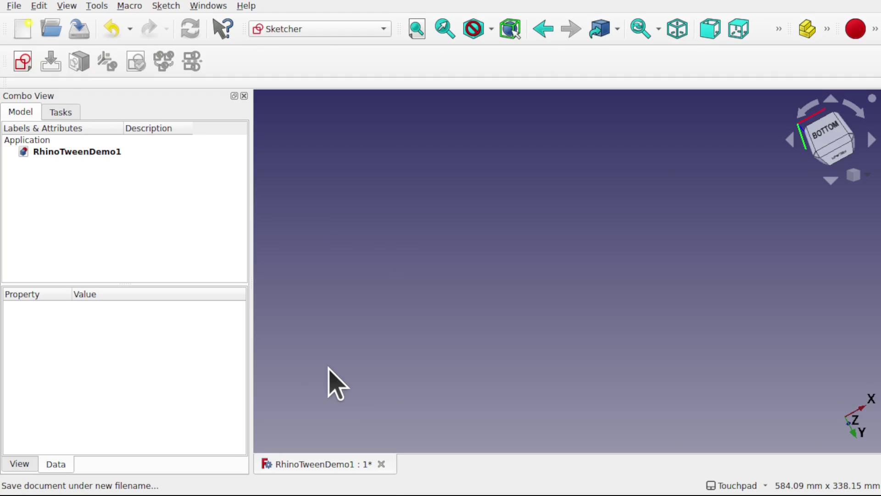
left_click(22, 62)
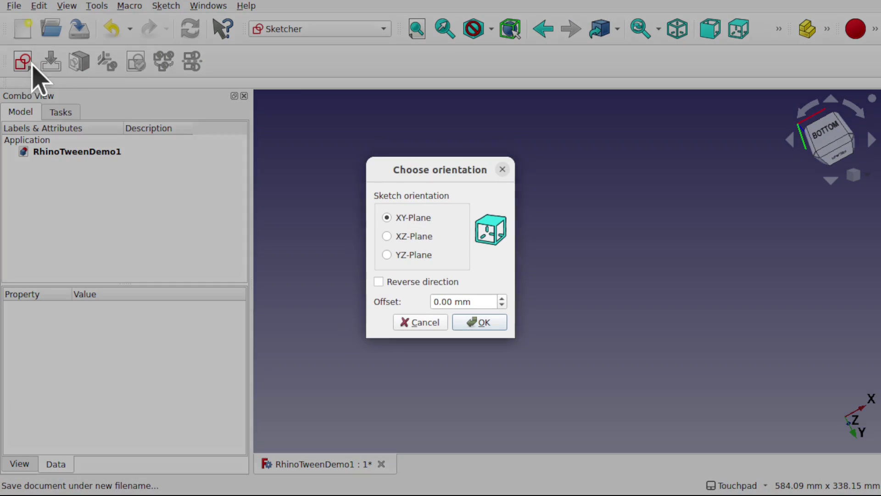
left_click(482, 323)
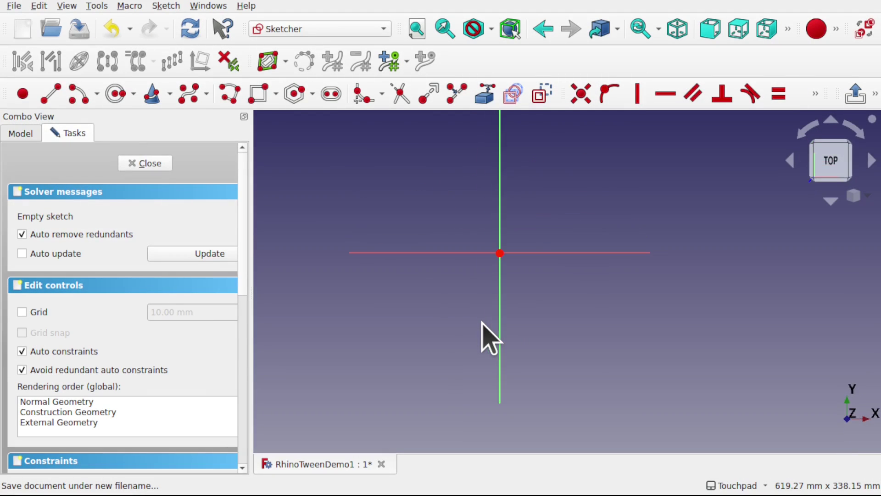
Step: Draw a closed B-spline loop around the origin with eleven control points, starting and ending at about (-80, 27) mm
mouse_move(482, 323)
middle_mouse_down()
mouse_move(459, 295)
mouse_move(486, 335)
mouse_move(466, 321)
middle_mouse_up()
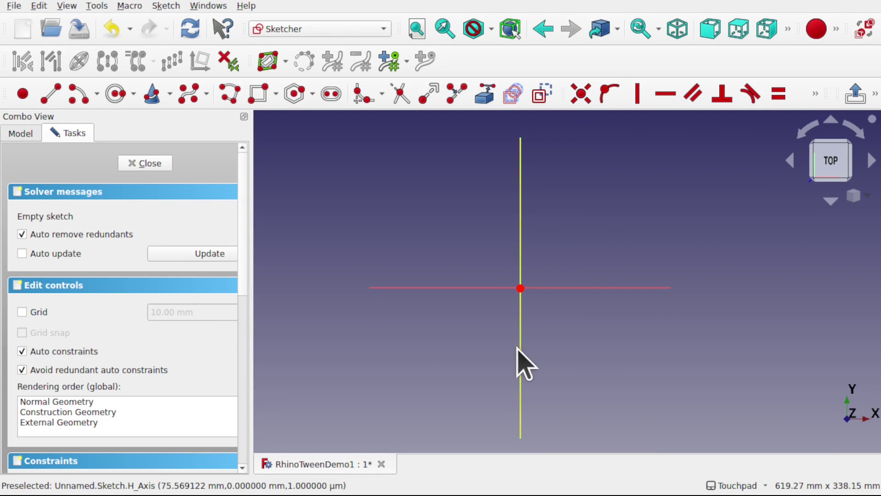
left_click(189, 98)
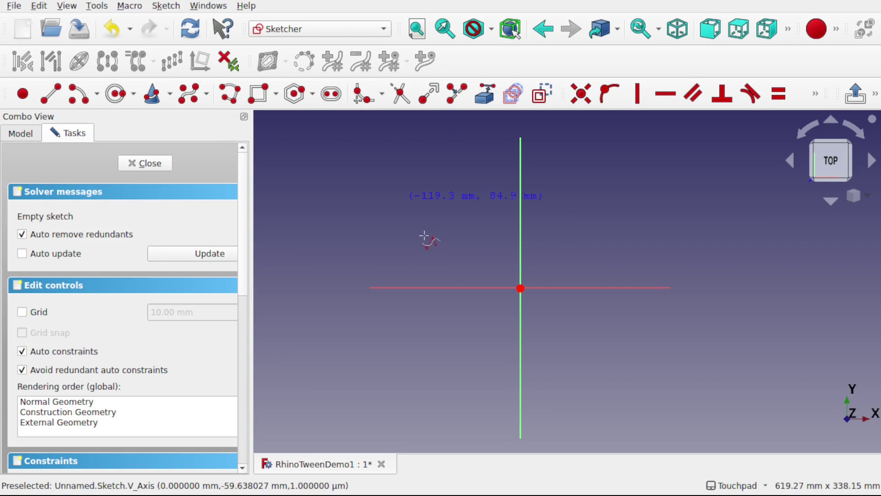
left_click(439, 261)
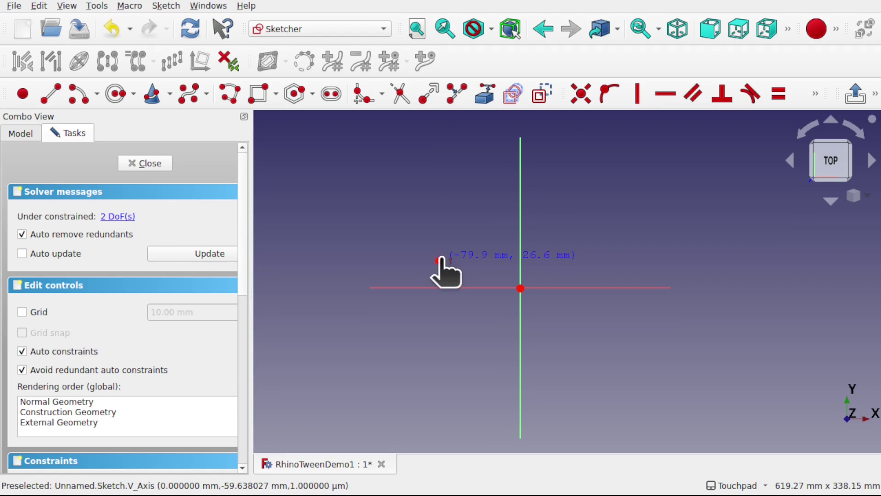
left_click(465, 213)
left_click(657, 237)
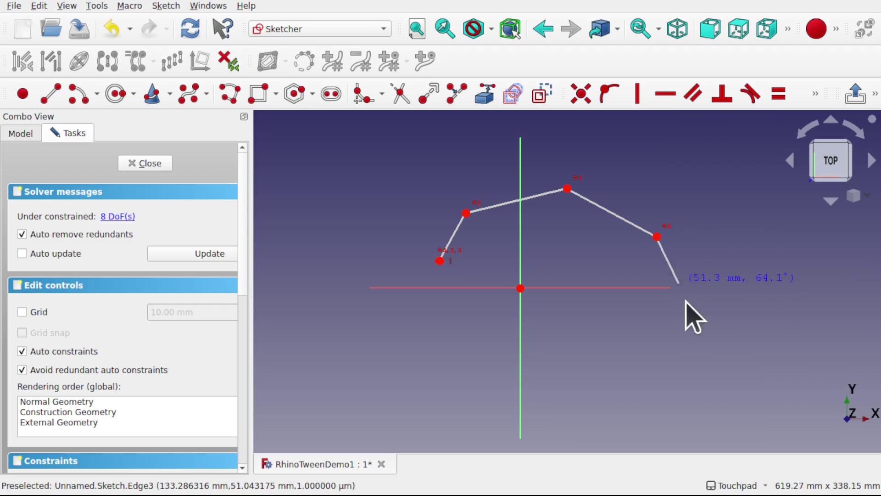
left_click(684, 330)
left_click(612, 397)
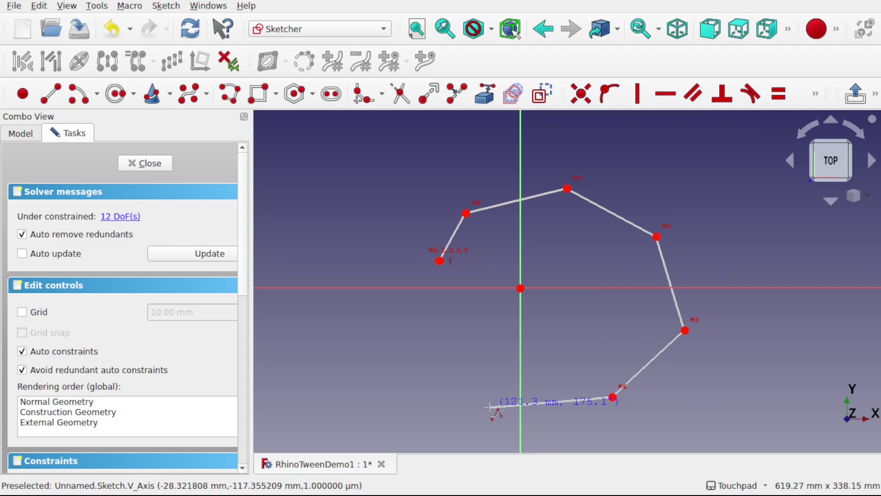
left_click(490, 409)
left_click(381, 375)
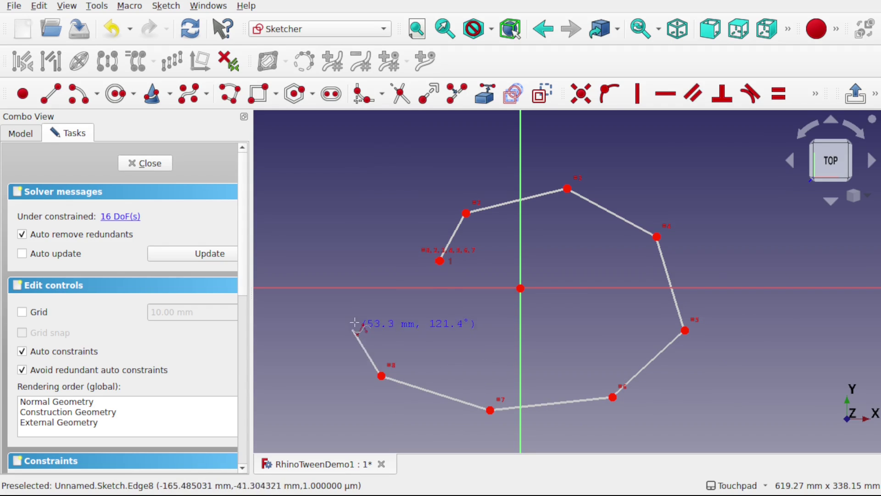
left_click(355, 321)
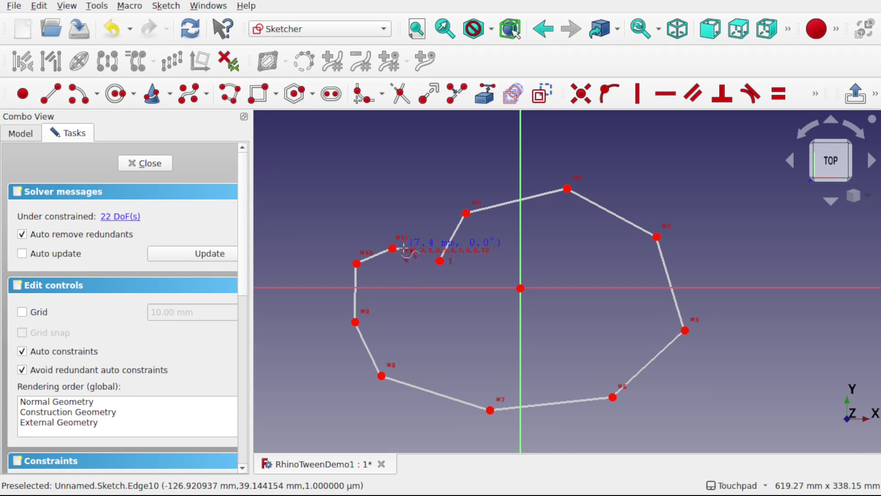
left_click(440, 261)
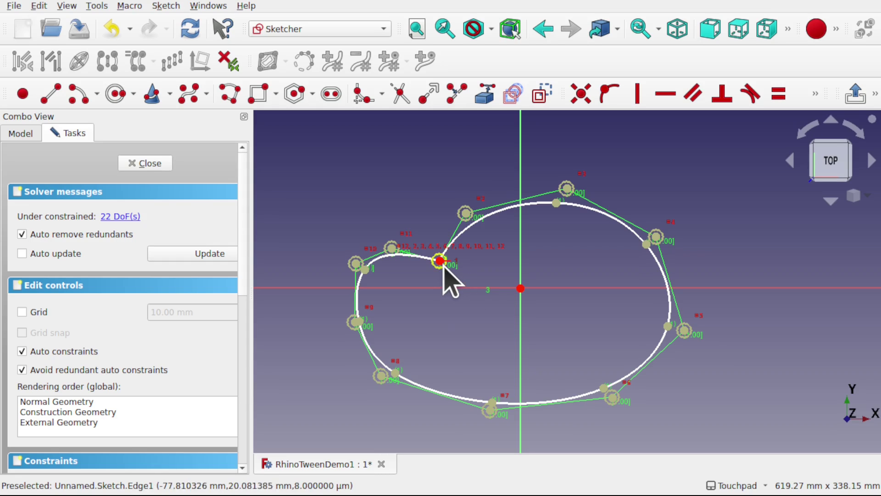
Step: Move the loop's shared start and end point outward to smooth out the inward notch, and finish the sketch
left_click_drag(440, 260, 425, 233)
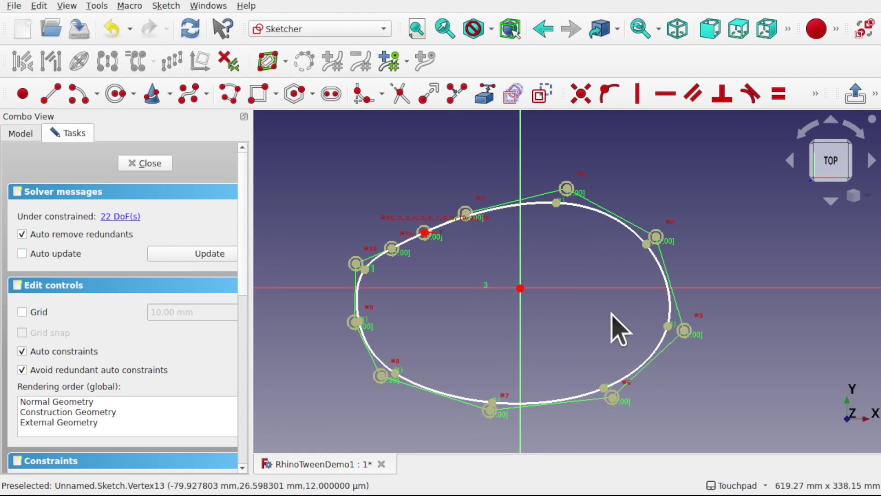
left_click(145, 163)
left_click(147, 165)
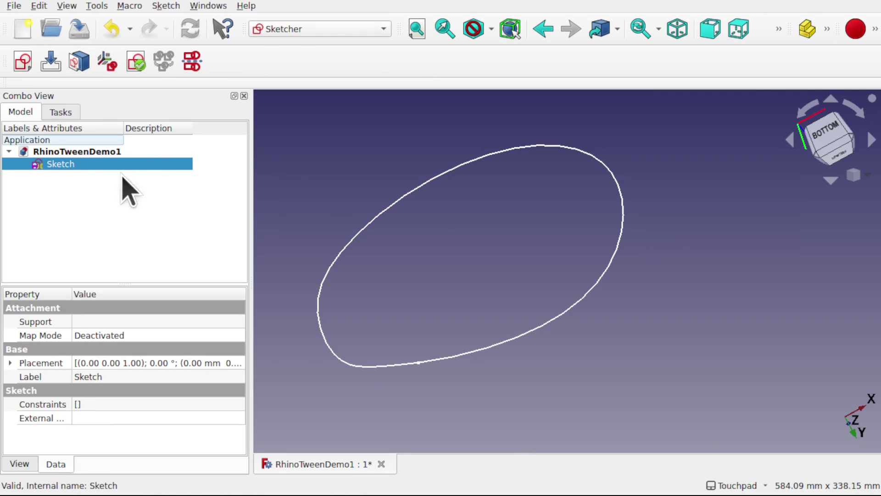
Step: Start a second sketch on the XY plane with zero offset
left_click(373, 186)
left_click(23, 62)
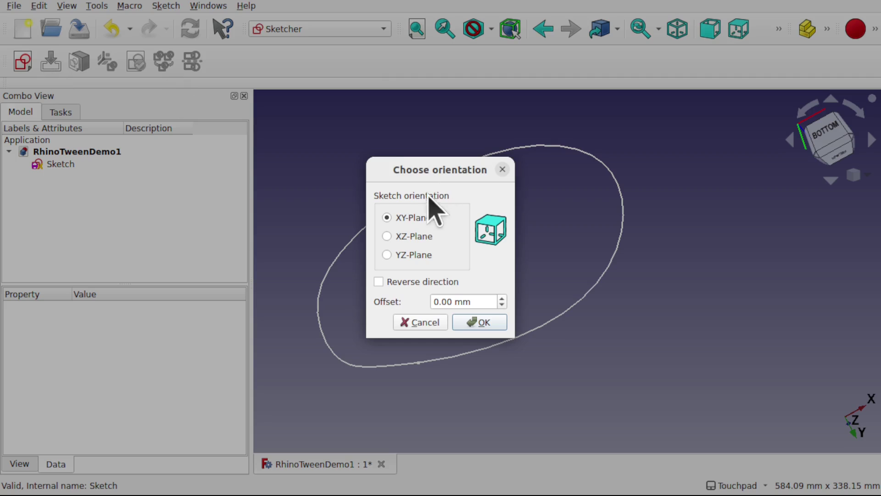
left_click(483, 322)
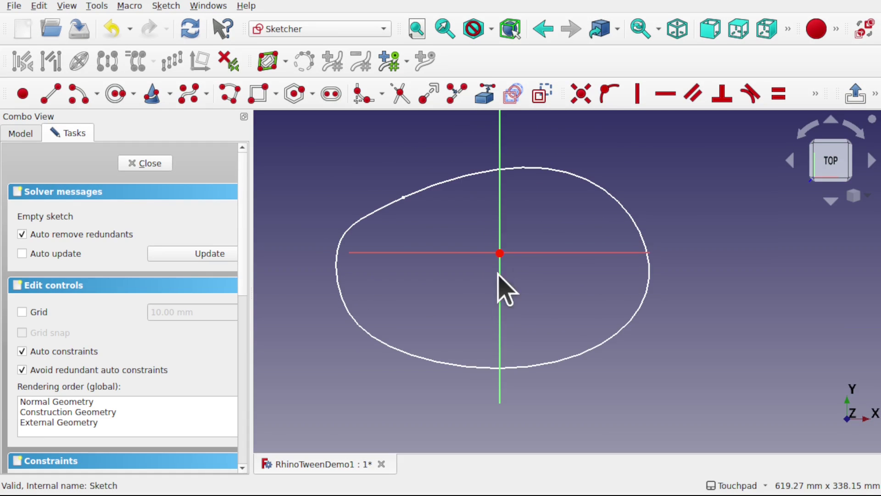
Step: Draw a smaller closed B-spline inside the first loop with seven control points, starting at about (-26, -28) mm, and finish the sketch
left_click(193, 94)
left_click(473, 280)
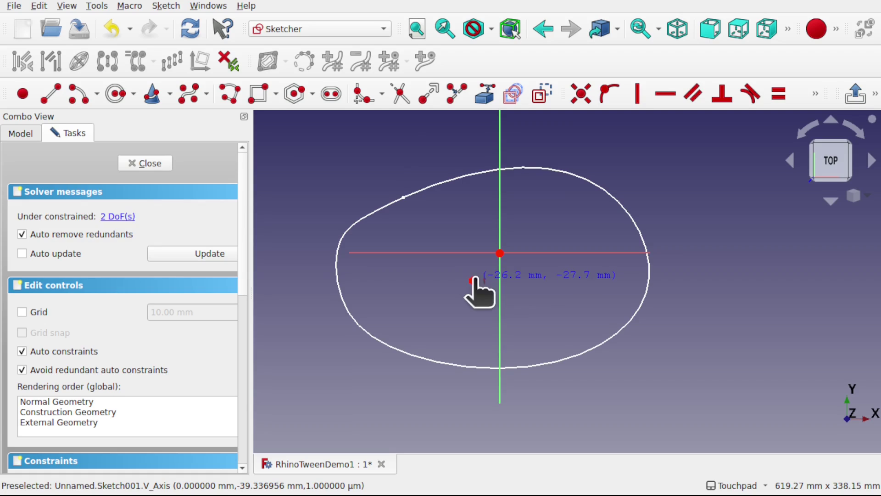
left_click(563, 268)
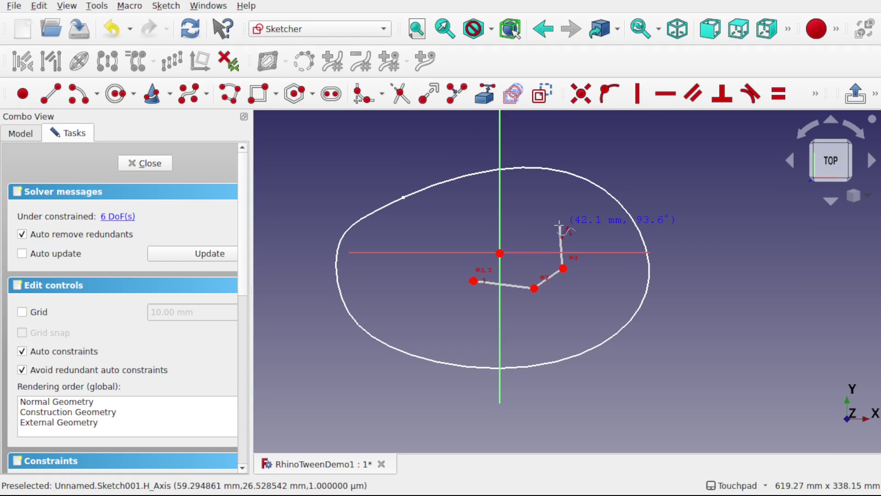
left_click(559, 225)
left_click(512, 212)
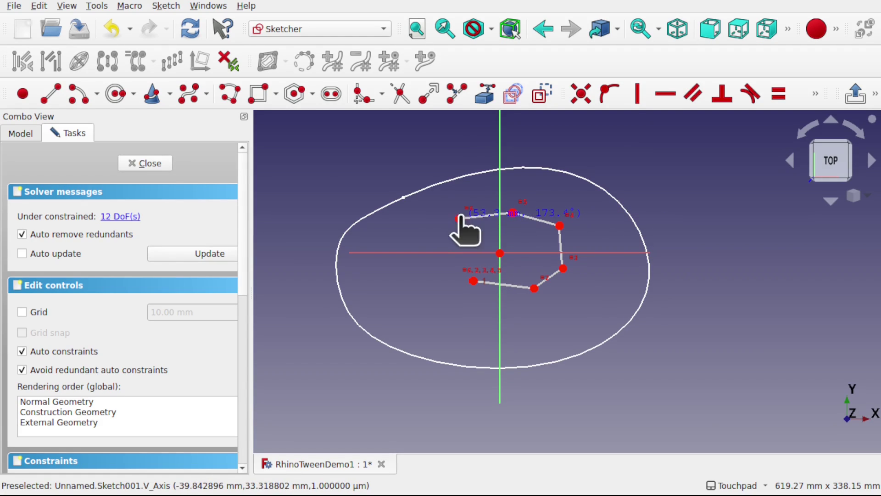
left_click(434, 264)
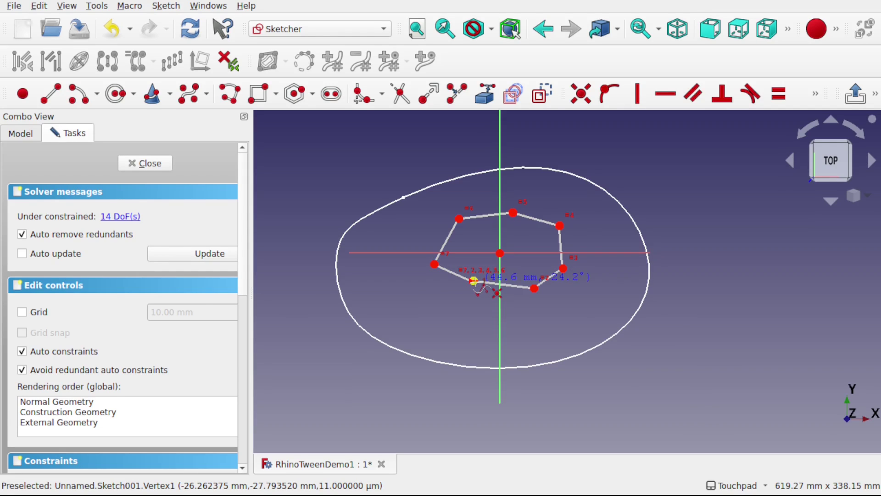
left_click(473, 280)
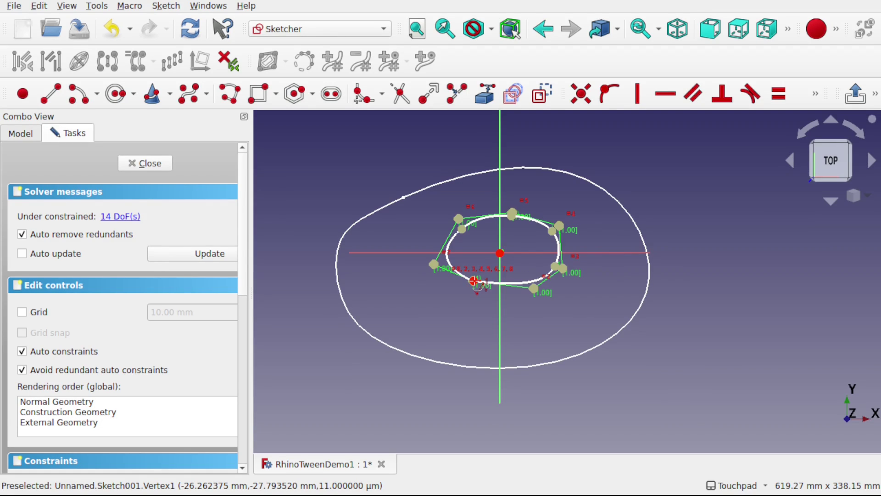
left_click(143, 164)
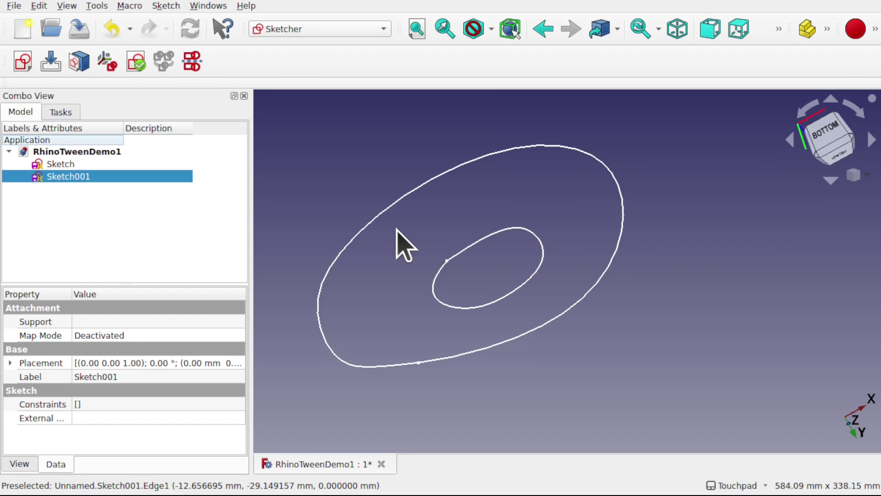
Step: Loft a surface in the Part workbench from the outer loop (Sketch) to the inner loop (Sketch001)
left_click(330, 28)
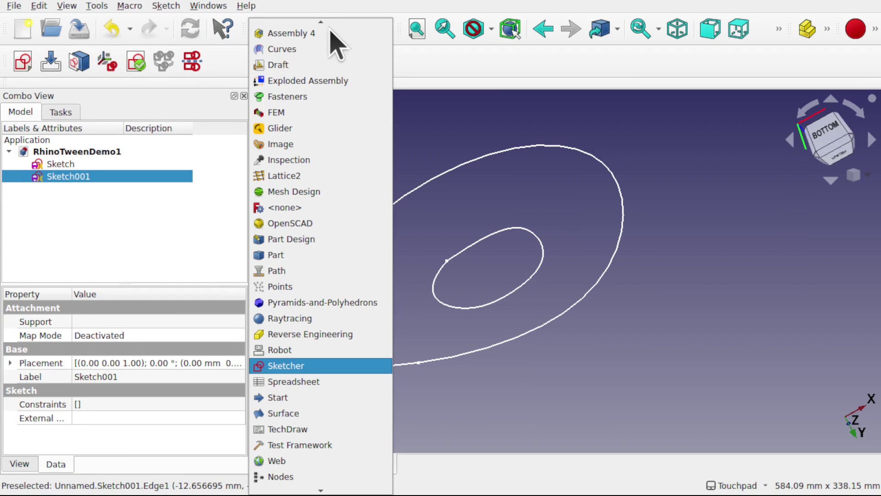
left_click(338, 254)
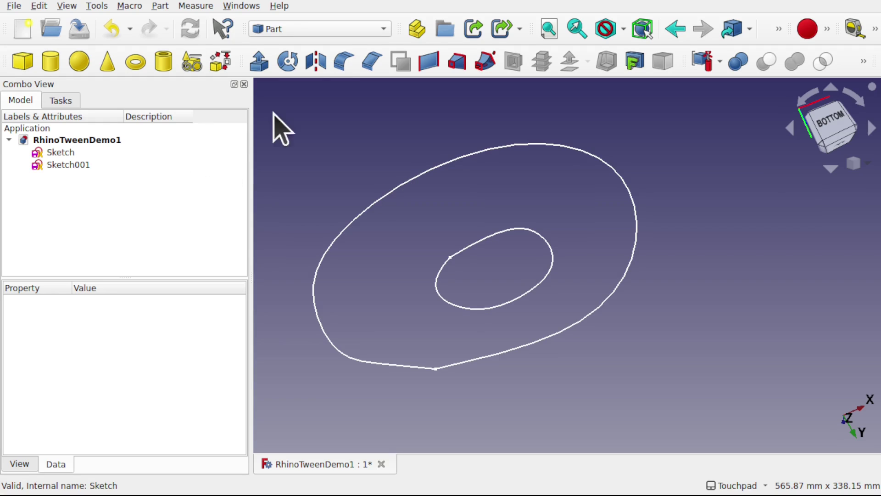
left_click(161, 5)
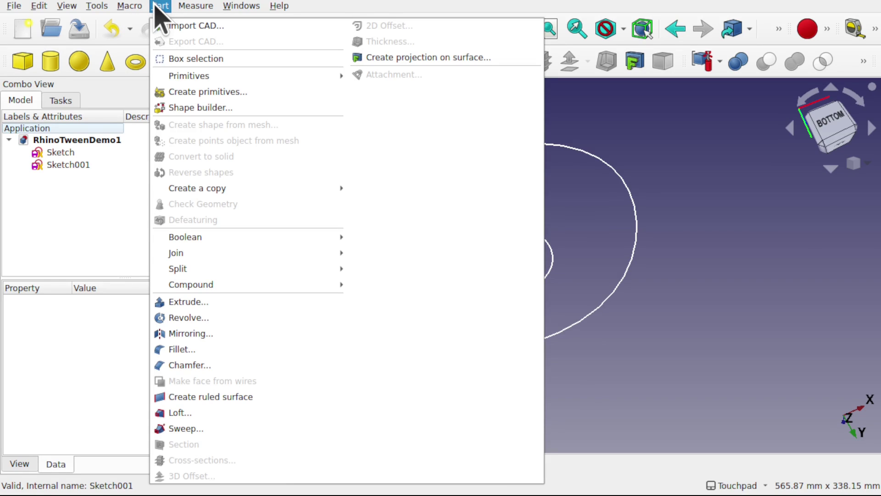
left_click(228, 413)
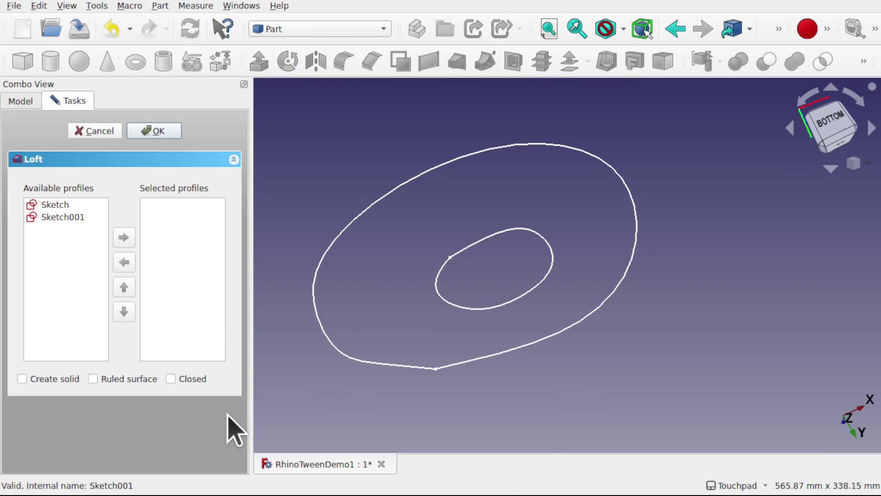
left_click(55, 217)
double_click(41, 203)
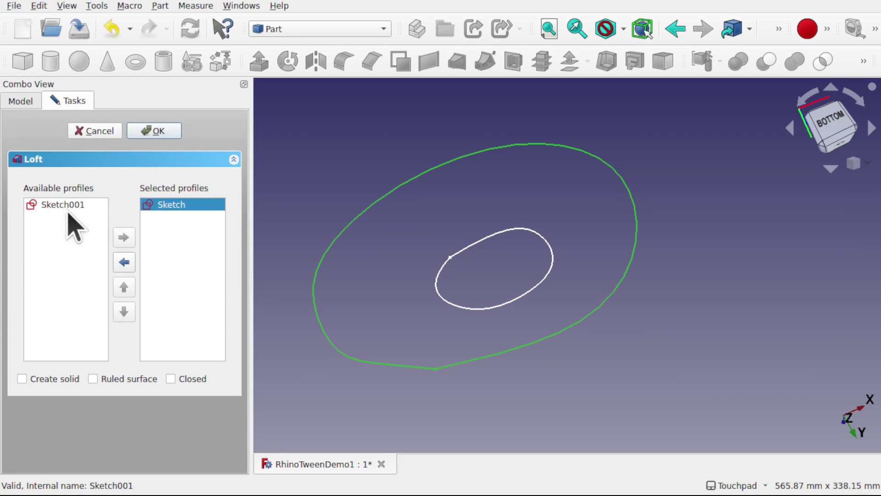
double_click(61, 205)
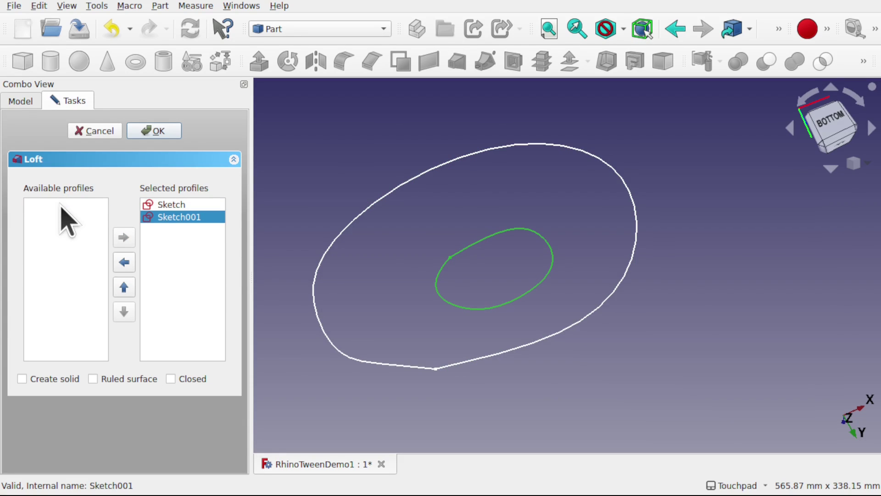
left_click(156, 132)
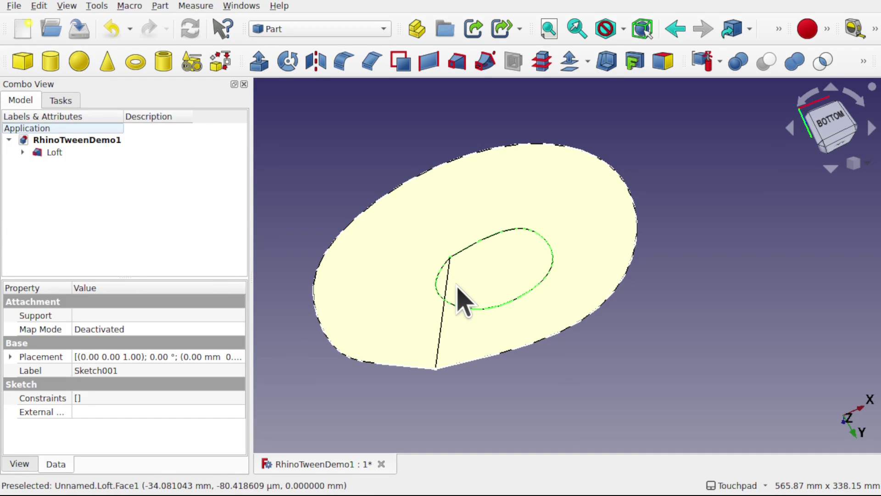
Step: Open the inner loop's sketch (Sketch001) under the loft for editing
key("Escape")
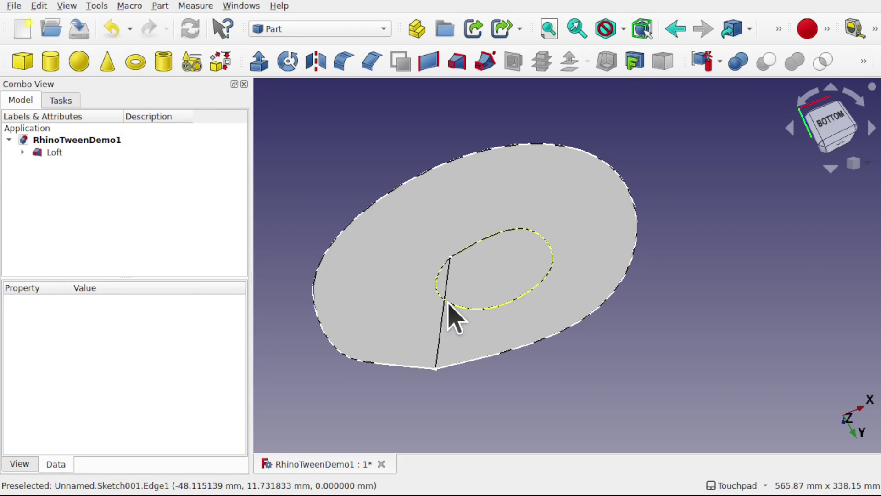
left_click(23, 152)
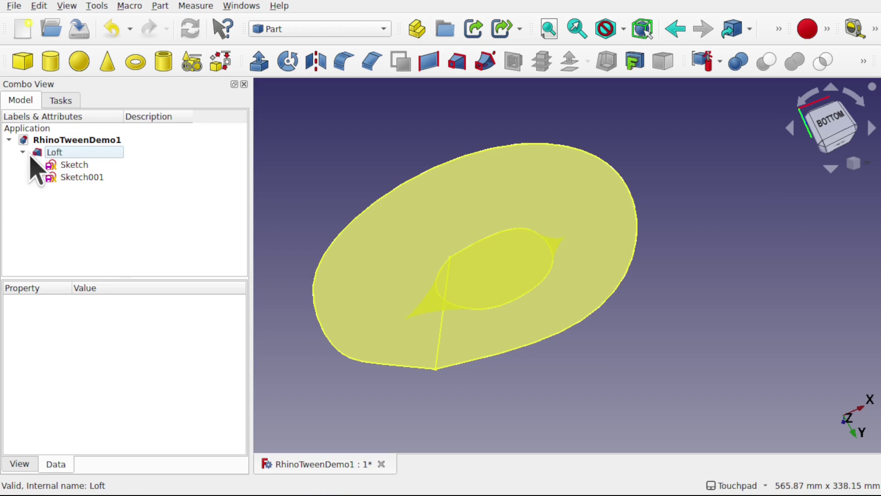
left_click(64, 165)
left_click(81, 178)
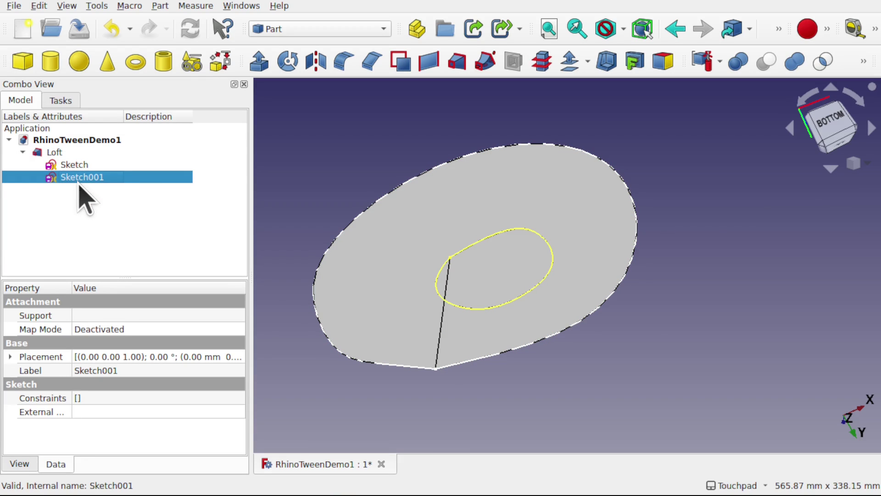
double_click(78, 182)
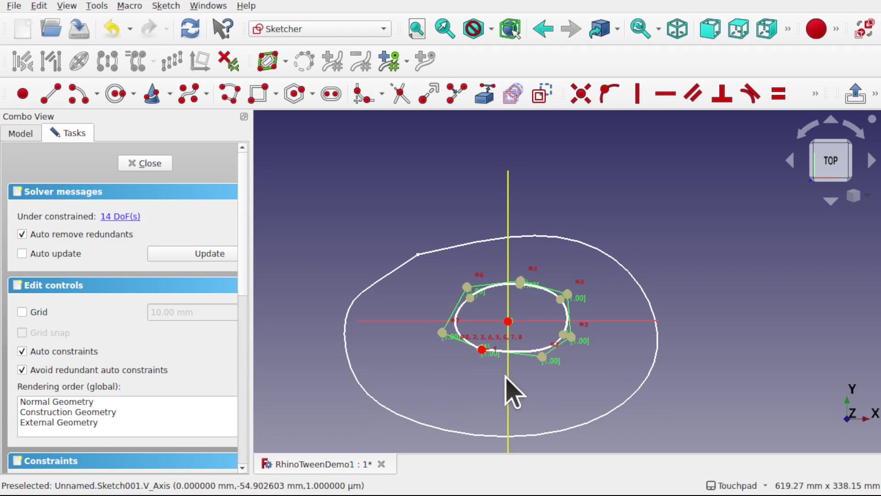
Step: Try repositioning the inner loop's start point and upper-left curve point, and delete the whole B-spline from the sketch
left_click_drag(470, 297, 486, 285)
left_click_drag(482, 349, 470, 330)
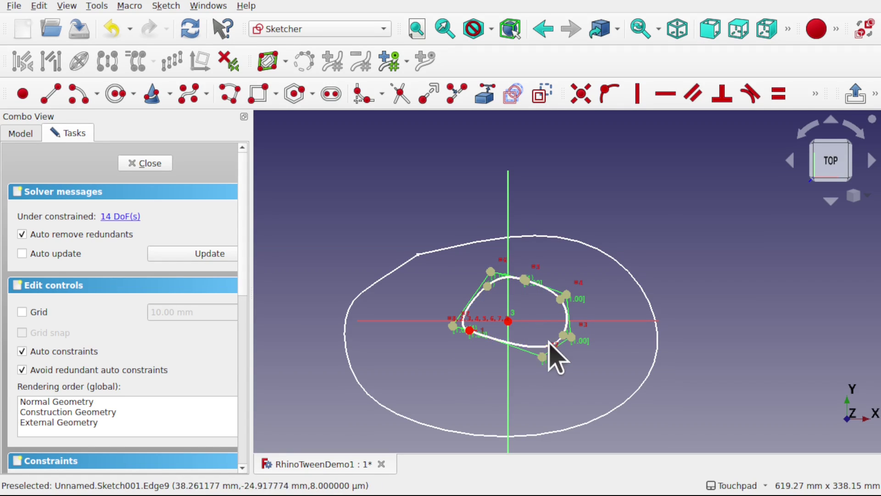
left_click_drag(508, 253, 579, 379)
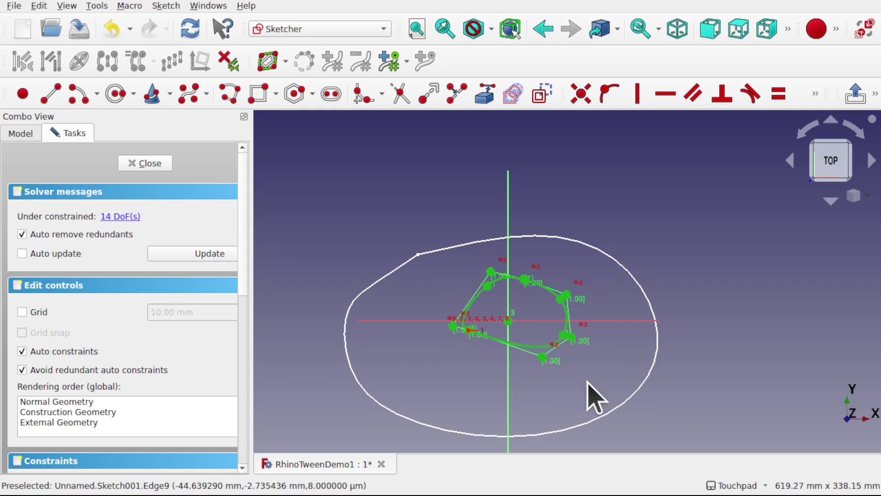
key("Delete")
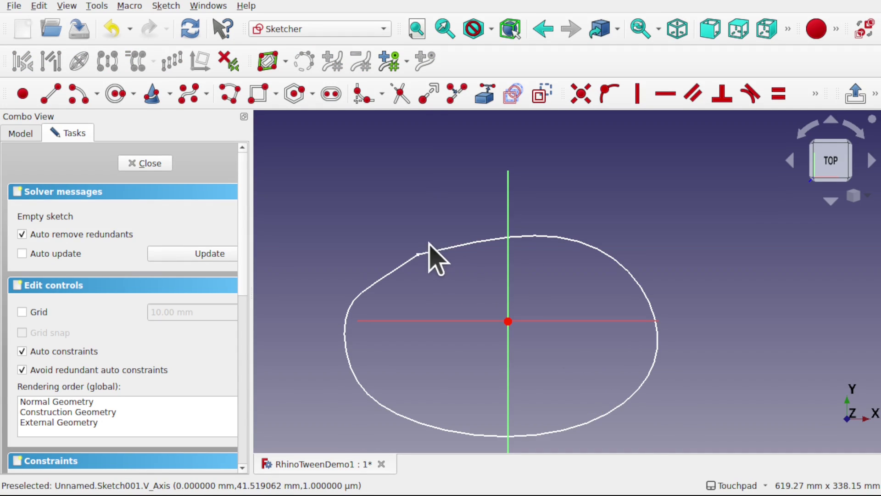
Step: Reference the outer loop's start vertex as external geometry and draw a line from it inward toward the origin
left_click(483, 95)
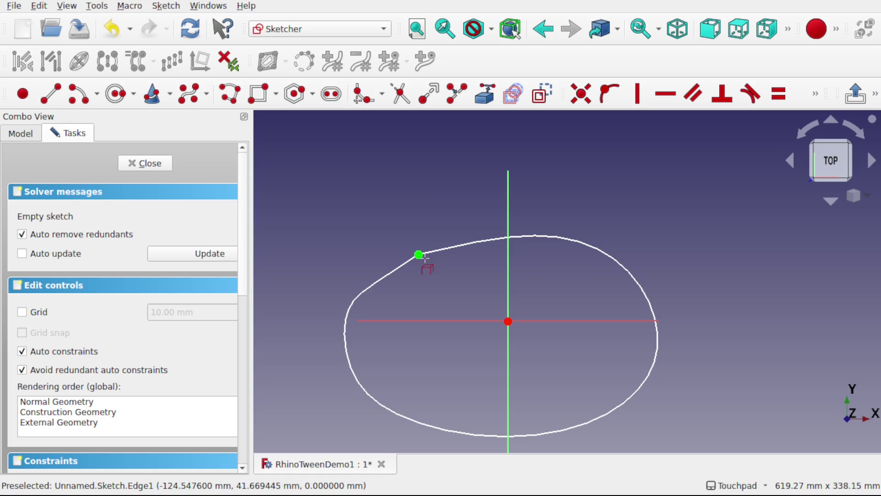
left_click(52, 94)
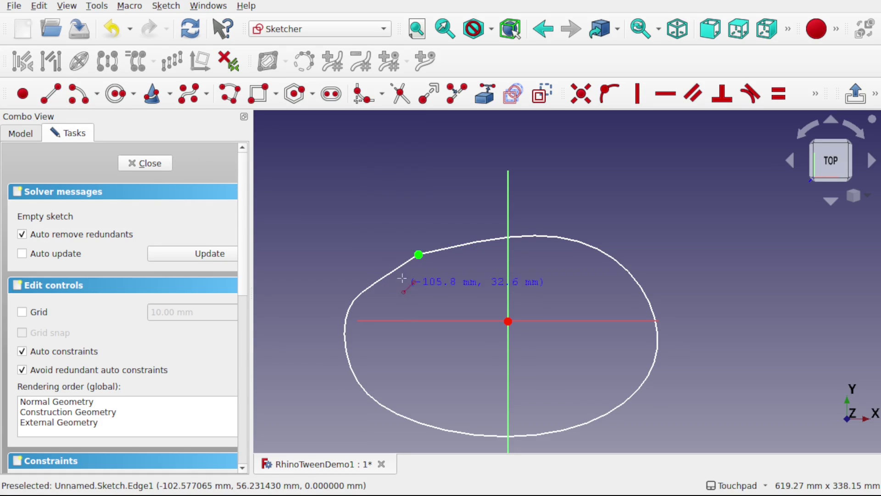
left_click(418, 253)
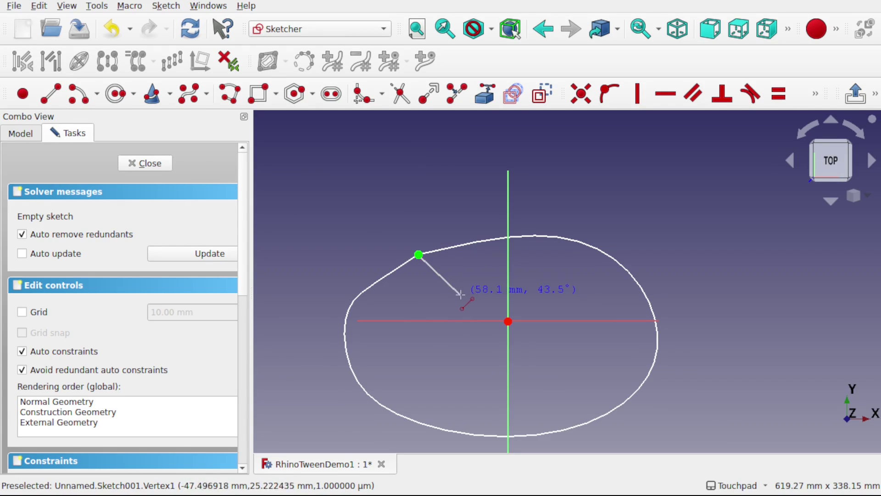
left_click(473, 311)
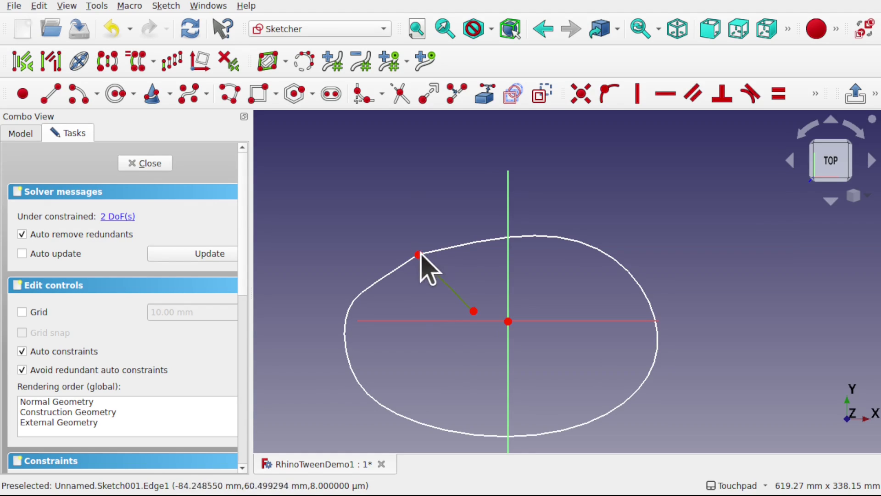
Step: Convert the line to construction geometry and move its inner end to about (-50, 27) mm
left_click(543, 95)
left_click_drag(473, 311, 462, 304)
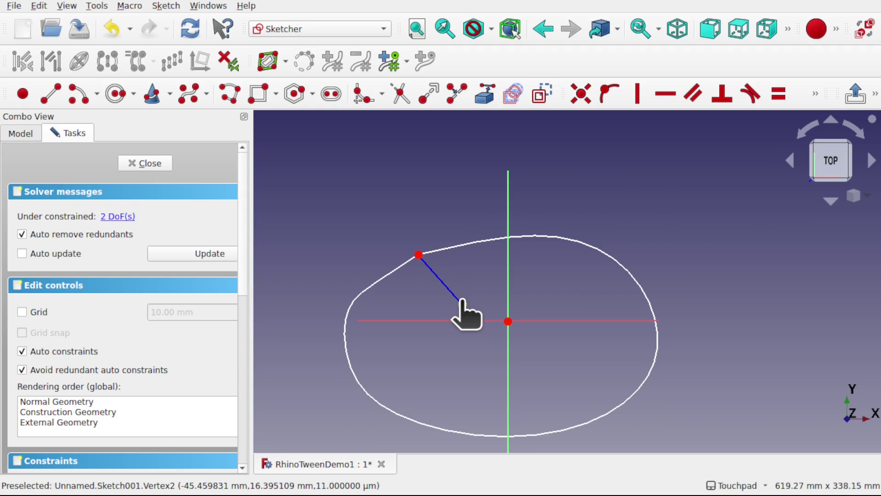
mouse_move(461, 300)
left_mouse_down()
mouse_move(446, 297)
mouse_move(468, 293)
mouse_move(458, 293)
left_mouse_up()
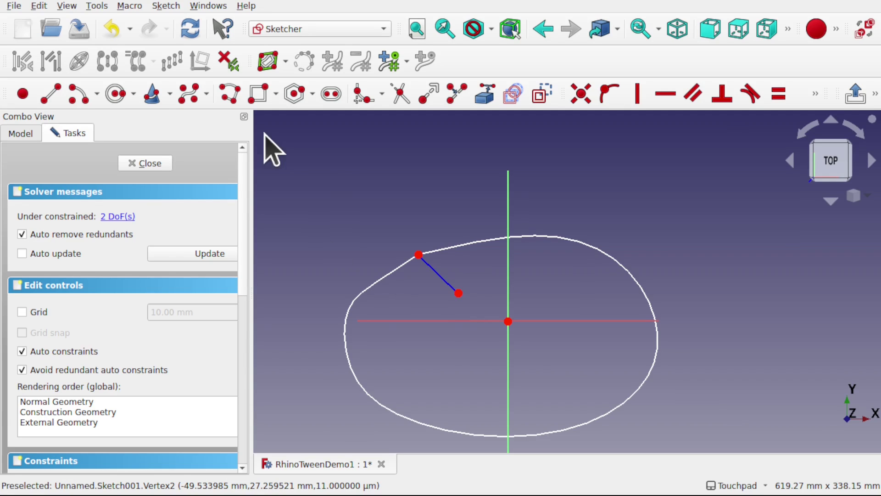
Step: Draw a closed B-spline with eight control points clockwise around the origin, starting and ending at the construction line's inner end, and finish the sketch
left_click(185, 95)
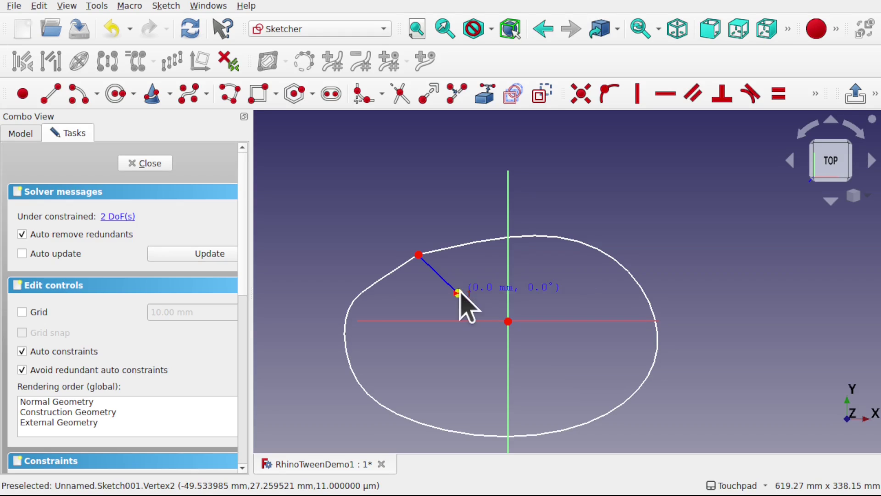
left_click(457, 292)
left_click(485, 277)
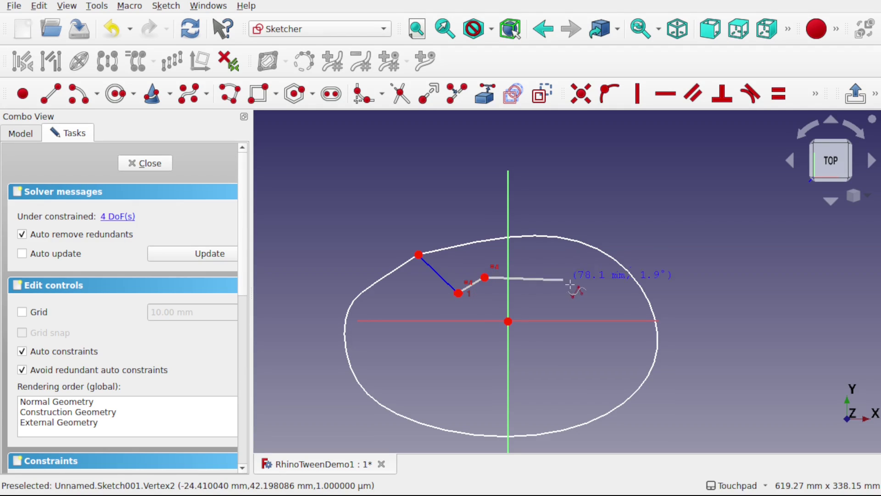
left_click(533, 291)
left_click(553, 334)
left_click(520, 369)
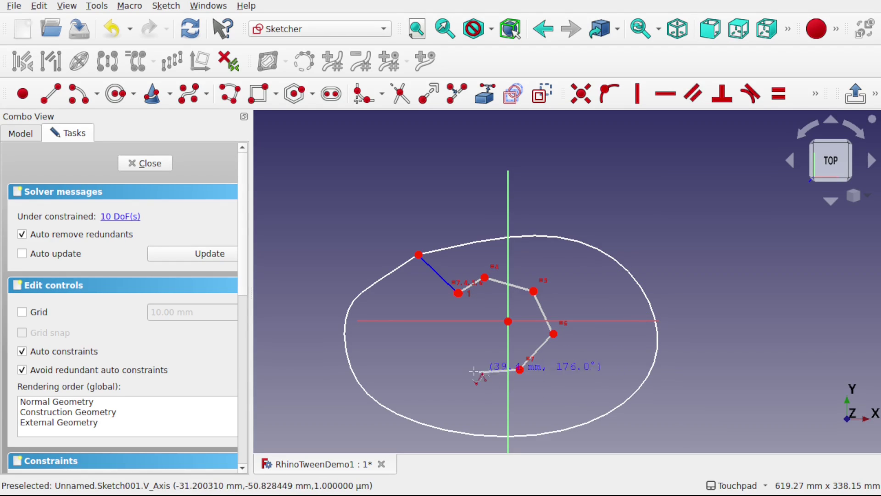
left_click(473, 370)
left_click(440, 347)
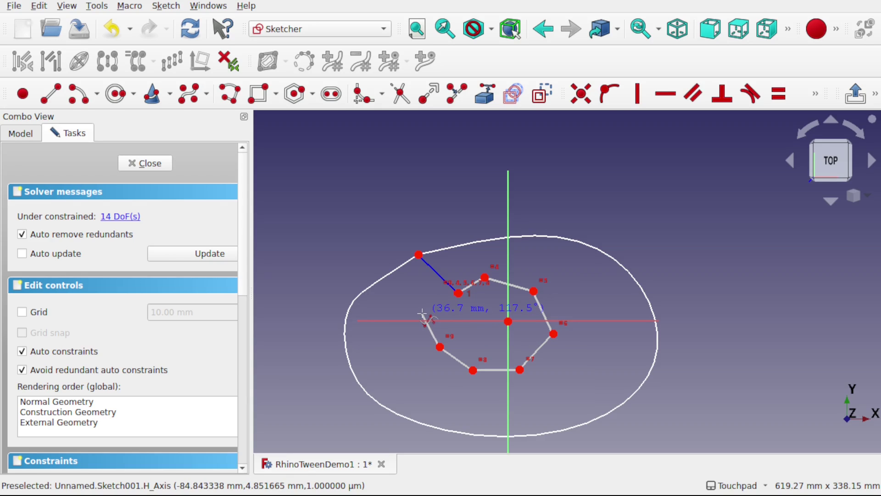
left_click(423, 314)
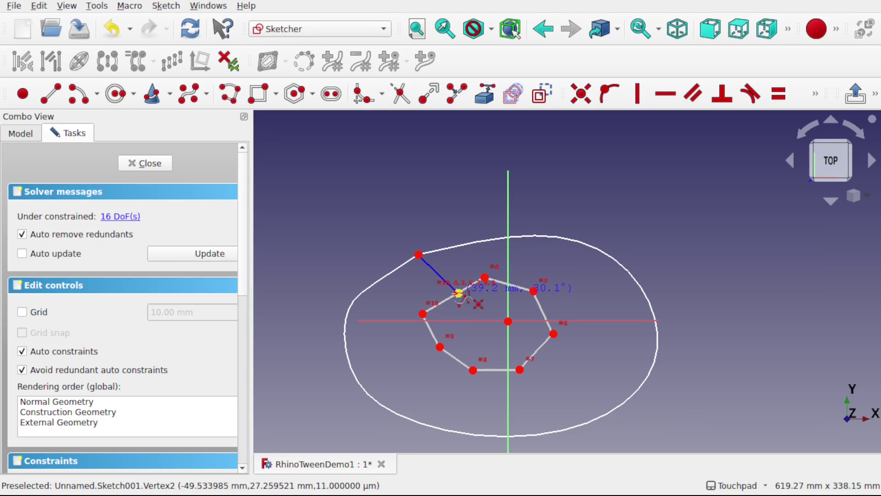
left_click(459, 293)
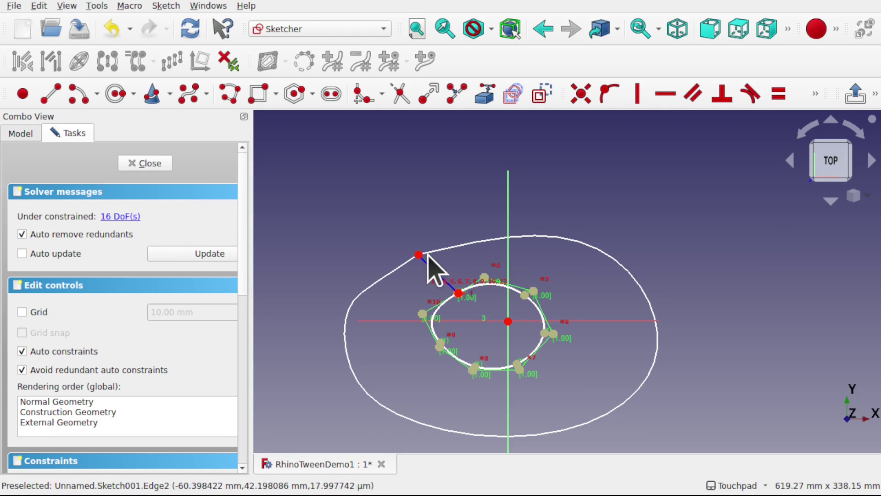
left_click(154, 163)
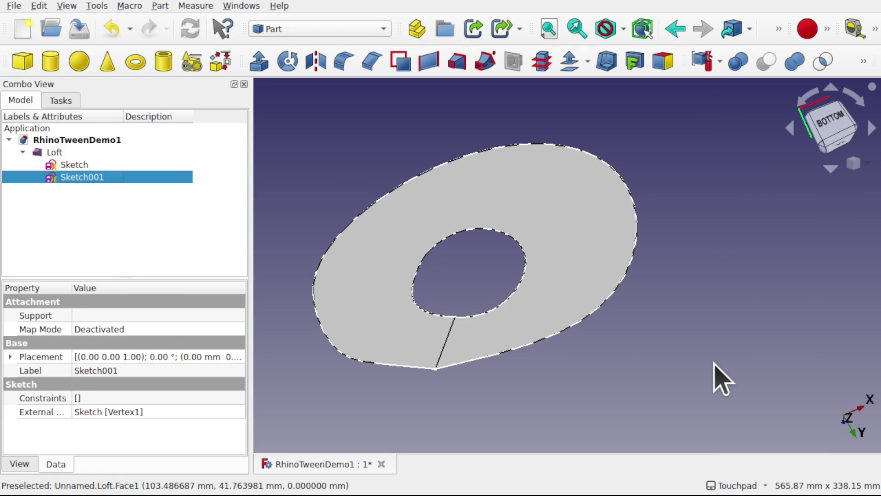
left_click(713, 362)
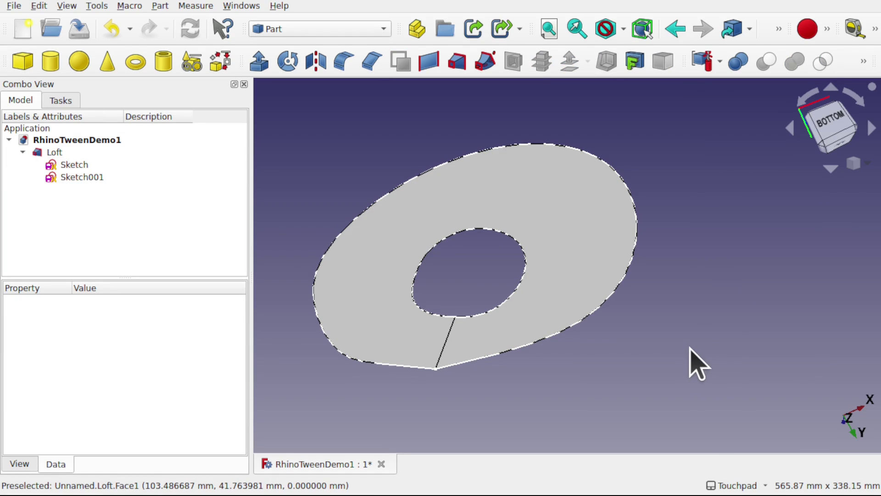
Step: Switch to the Curves workbench and create iso curves on the loft's face
left_click(308, 29)
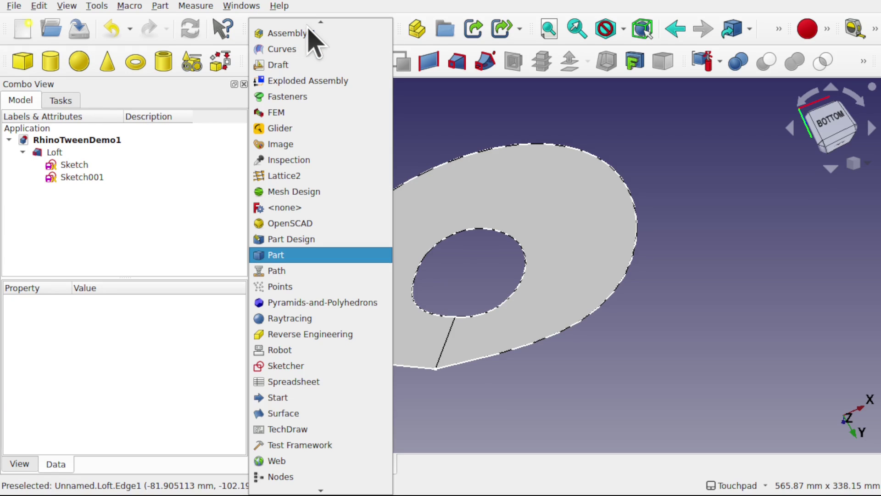
left_click(310, 54)
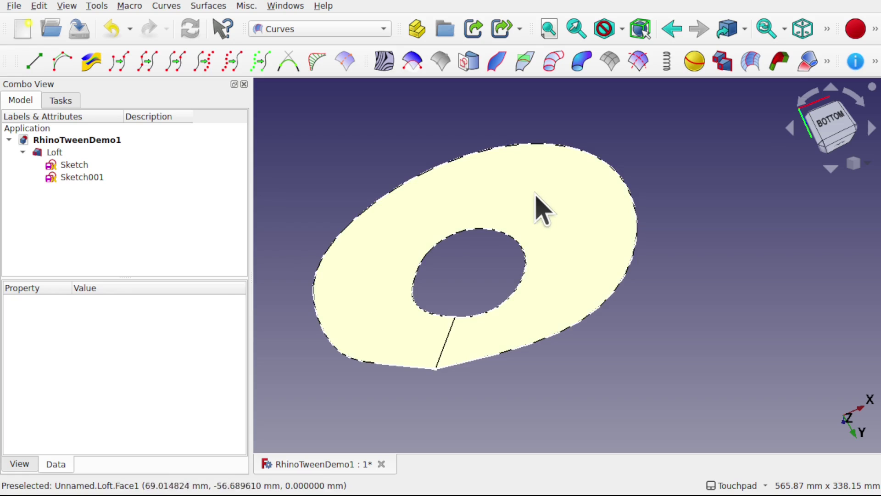
left_click(541, 195)
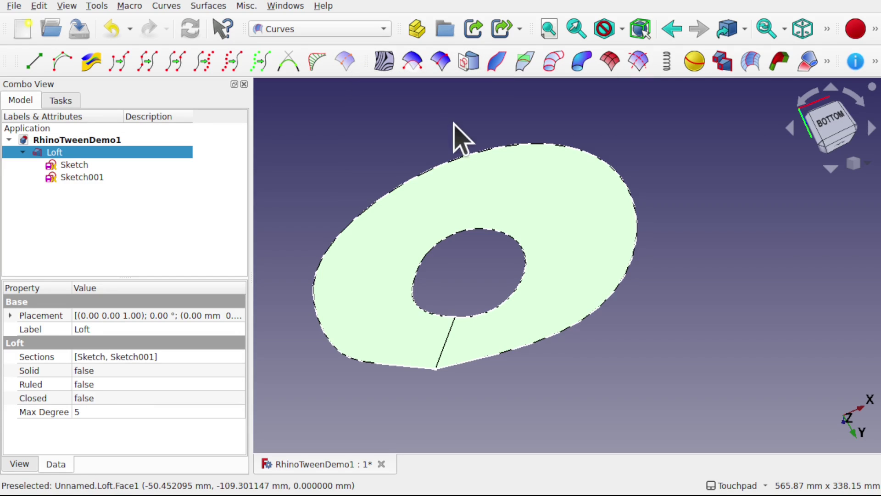
left_click(441, 64)
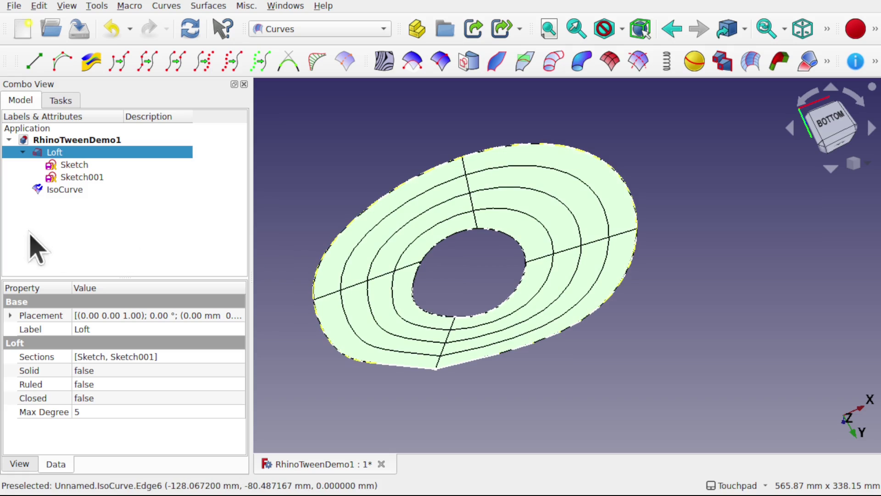
Step: Set the iso curves' Number U to 0 and hide the loft surface
left_click(64, 190)
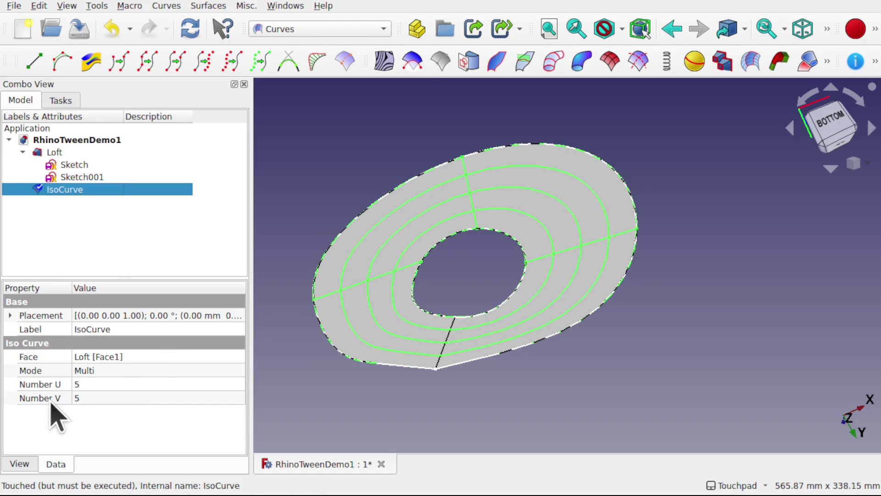
left_click(99, 383)
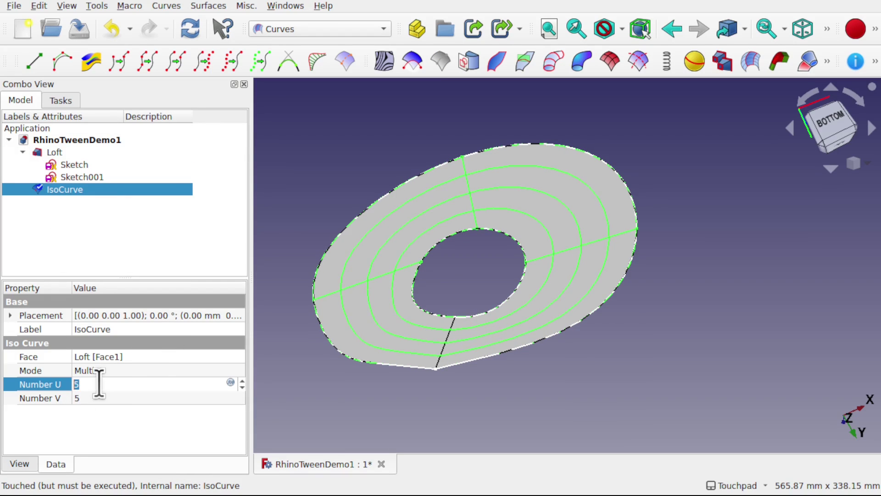
type("0")
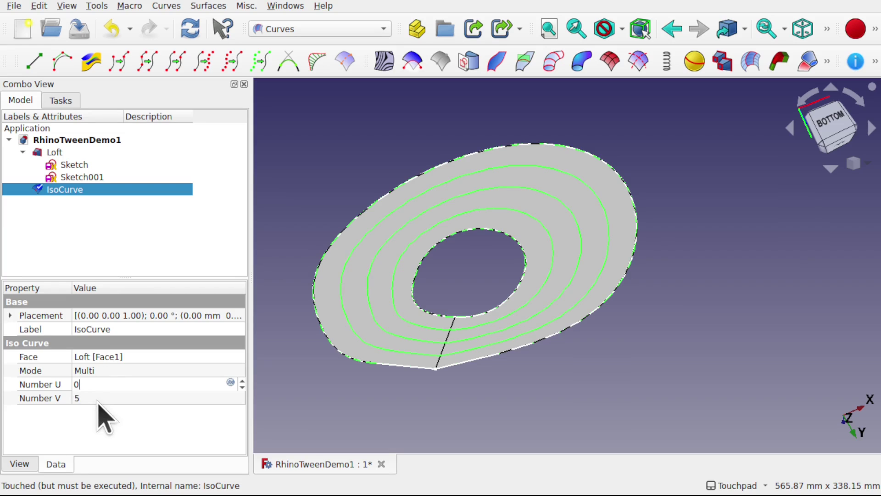
left_click(104, 398)
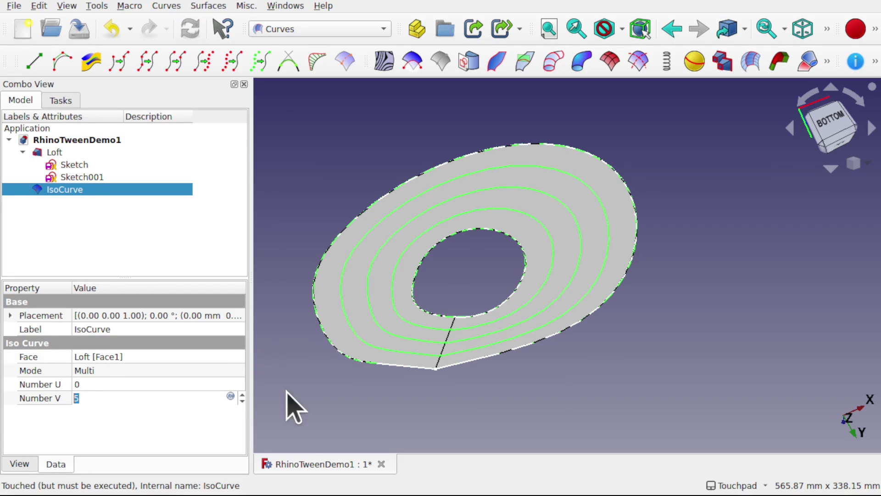
left_click(411, 316)
key("space")
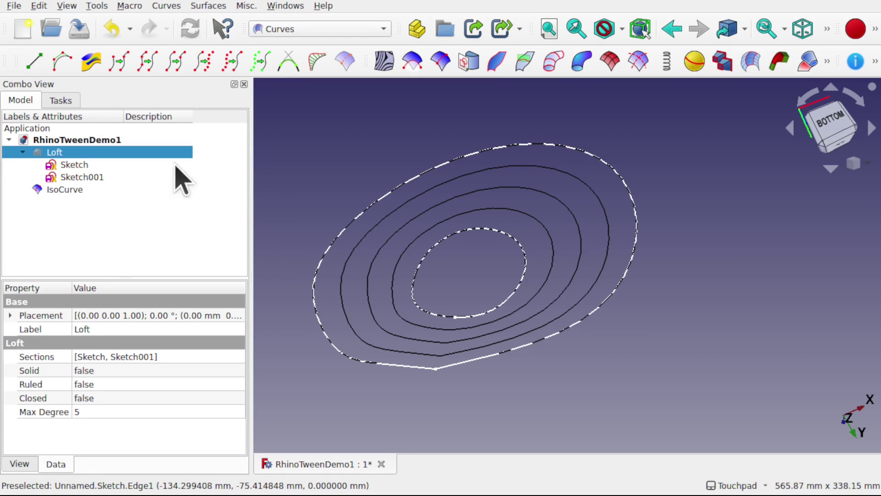
Step: Set the iso curves' Number V to 4
left_click(64, 189)
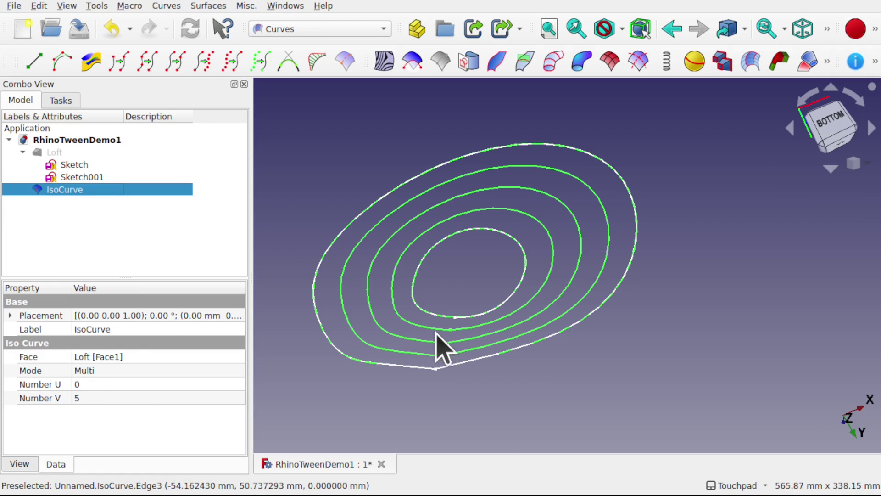
left_click(185, 397)
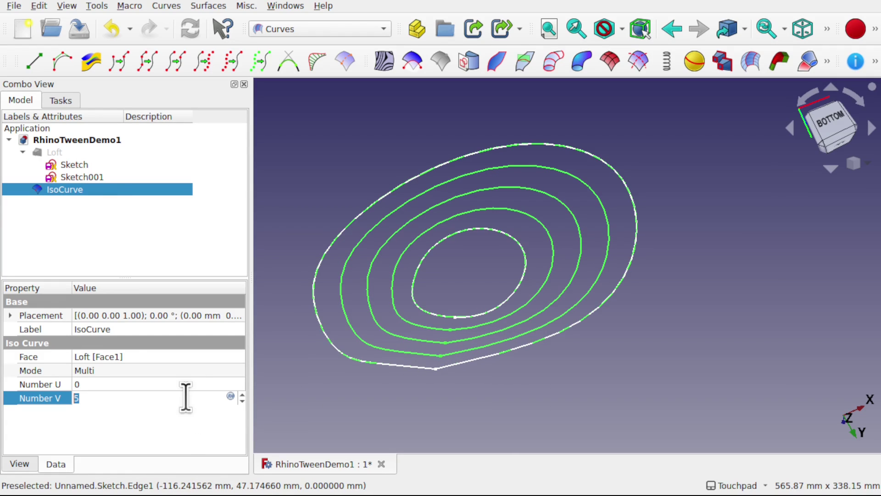
type("4")
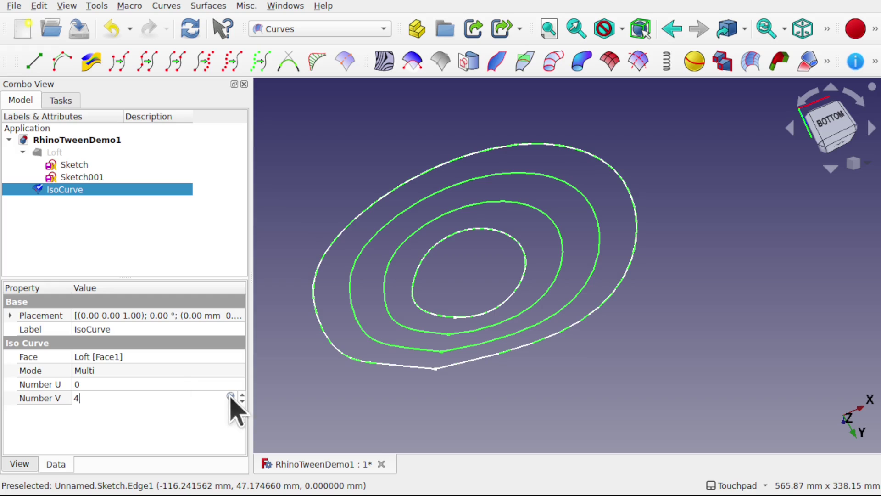
left_click(460, 436)
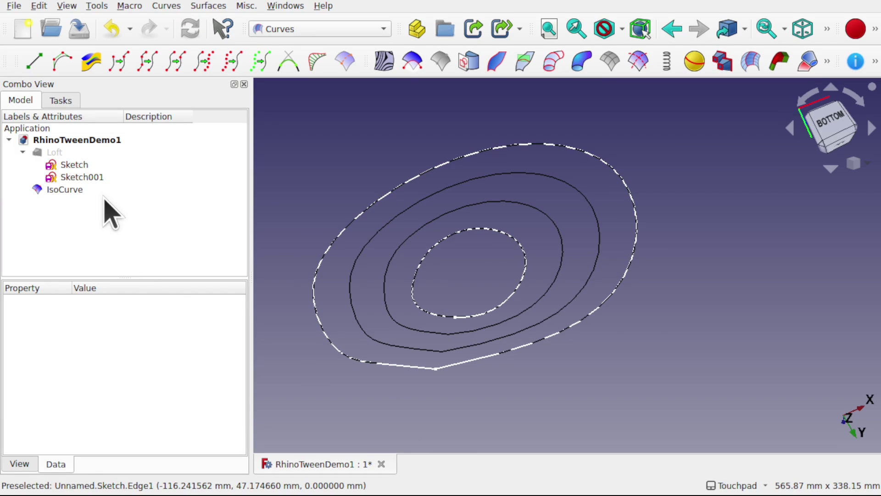
Step: Hide the two source sketches under the loft so only the iso curves remain displayed
left_click(79, 165)
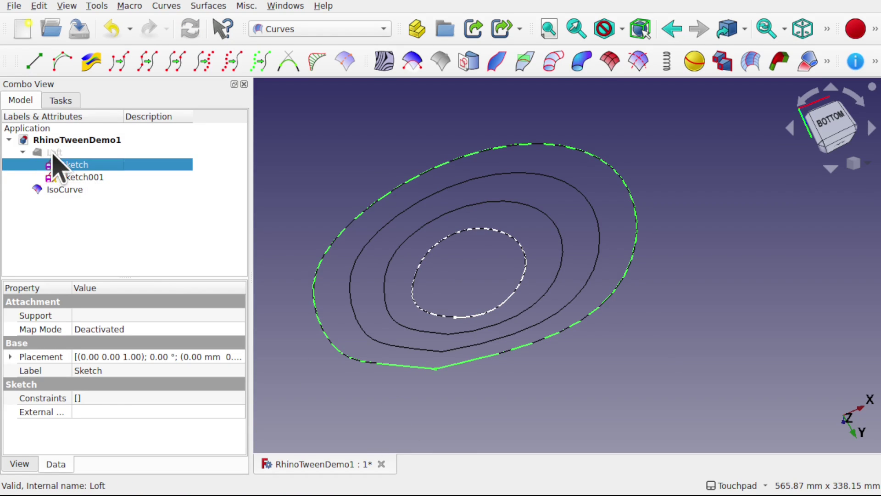
left_click(29, 155)
left_click(29, 155)
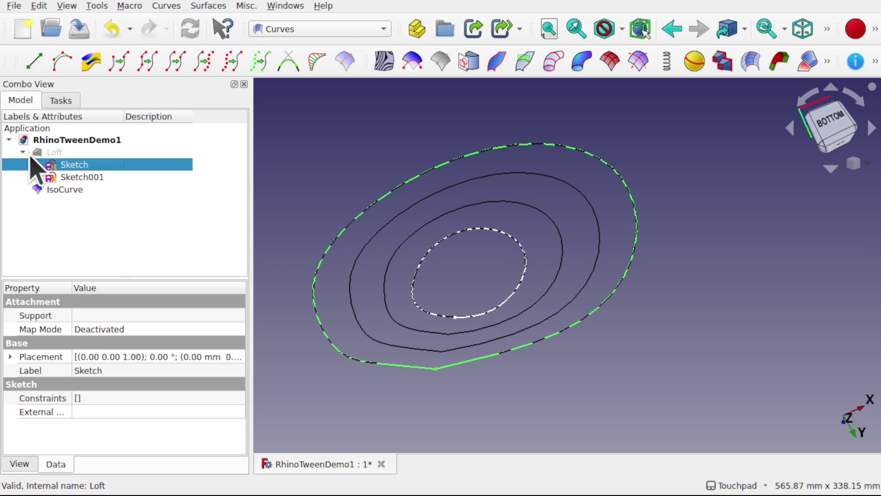
left_click(97, 177, "ctrl")
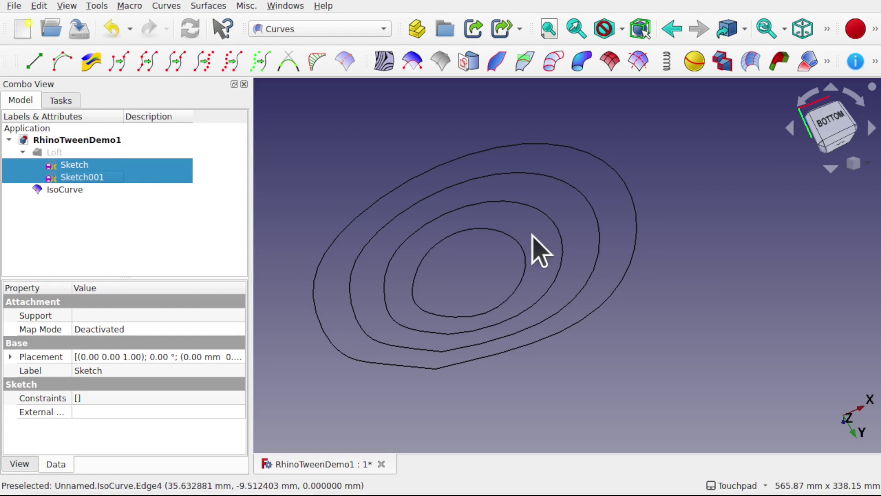
left_click(655, 319)
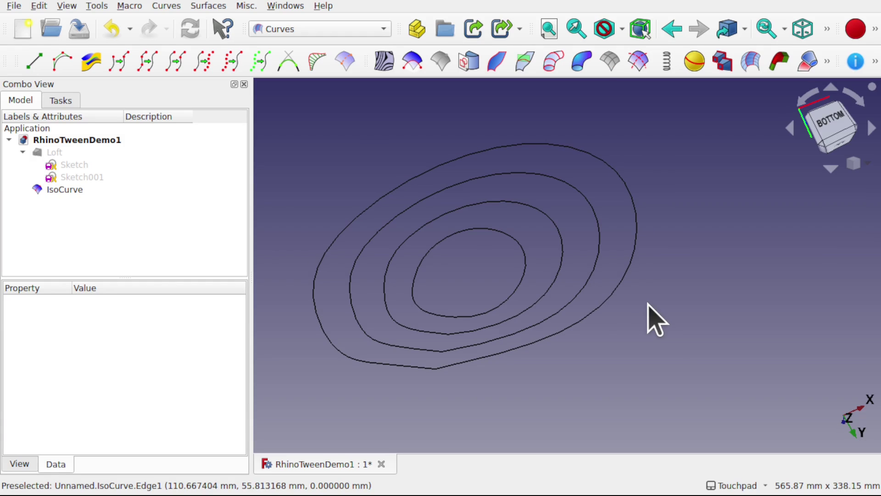
Step: Switch to the Part workbench and explode the IsoCurve compound into separate curves
left_click(63, 190)
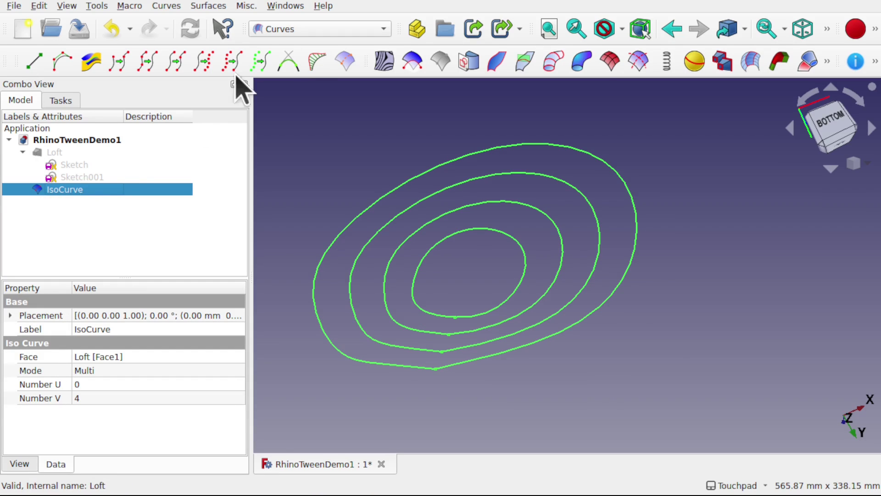
left_click(316, 29)
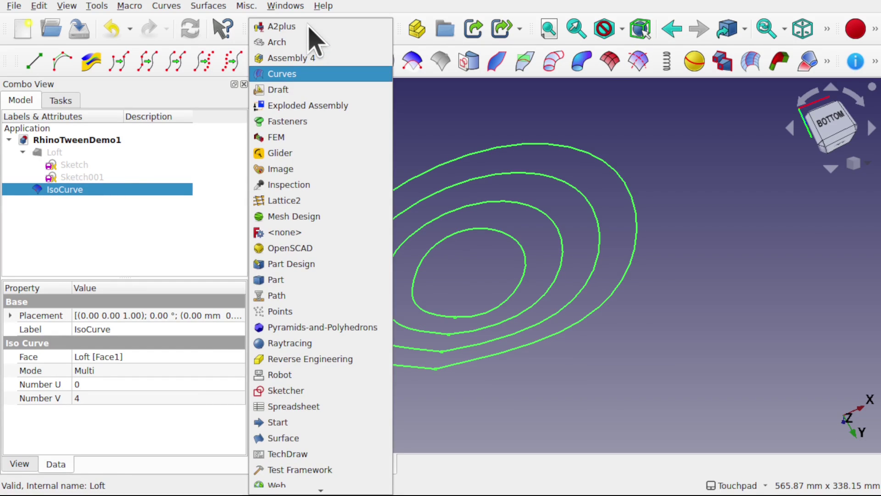
left_click(329, 278)
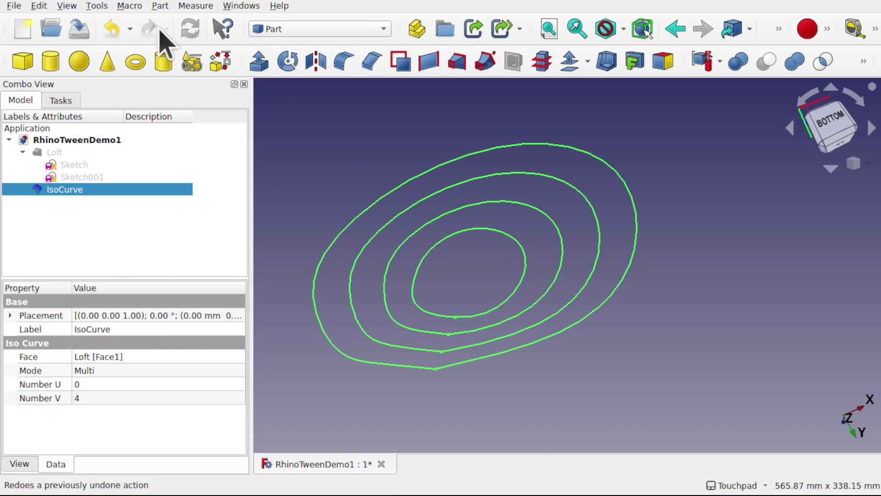
left_click(160, 6)
mouse_move(273, 286)
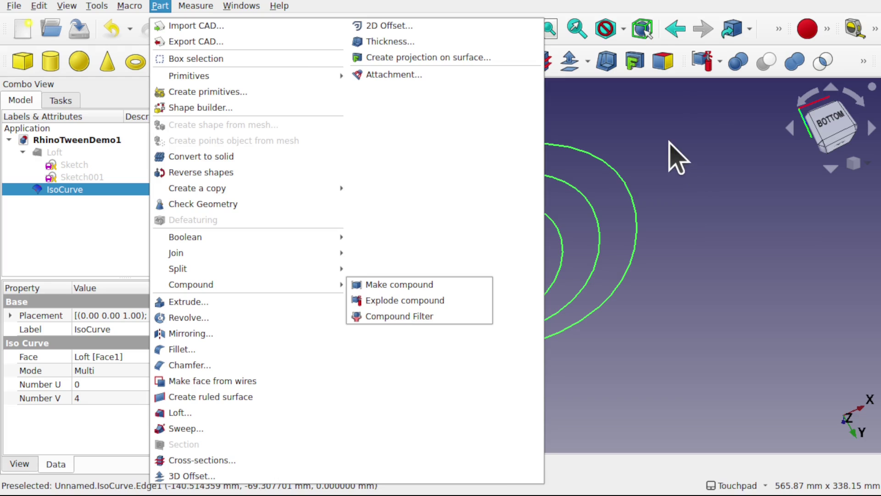
left_click(676, 158)
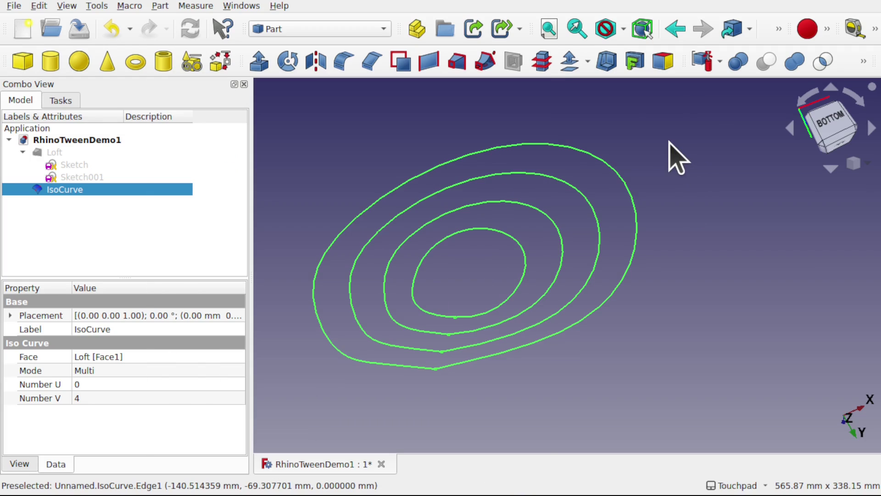
left_click(720, 62)
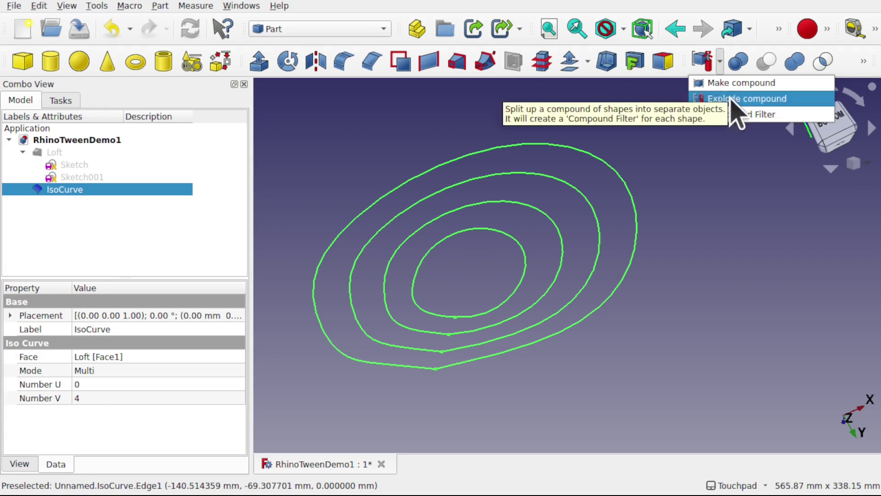
left_click(780, 99)
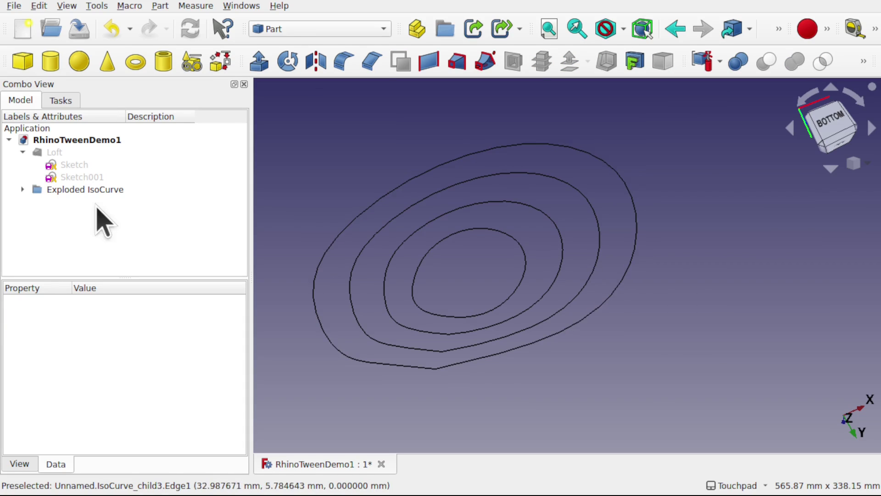
Step: Expand the exploded iso curve group and examine which closed curve each of its four items represents
left_click(22, 189)
left_click(69, 202)
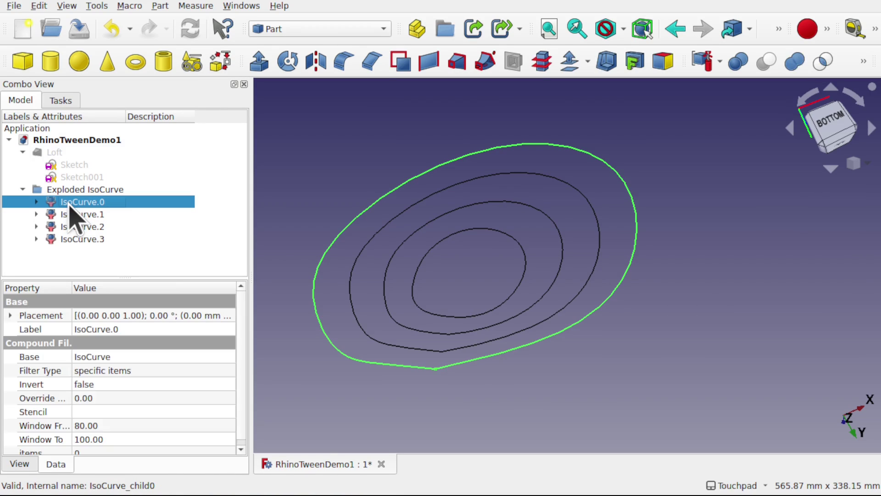
left_click(91, 214)
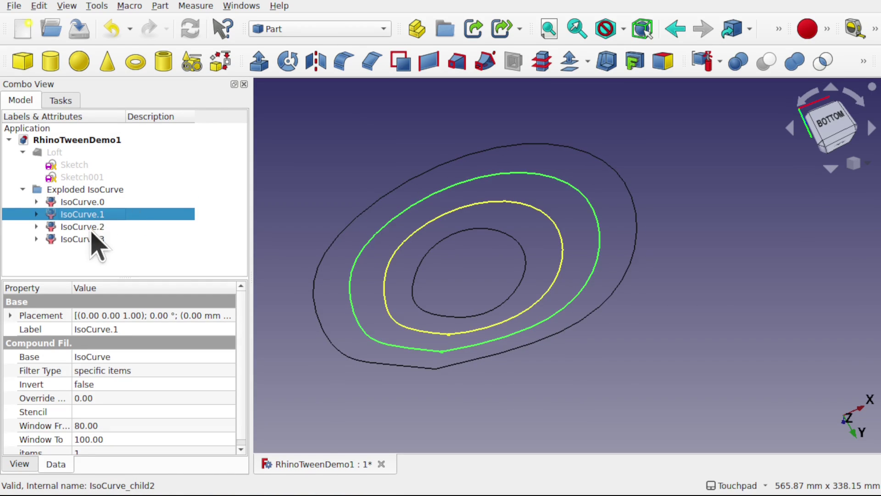
left_click(94, 227)
left_click(97, 239)
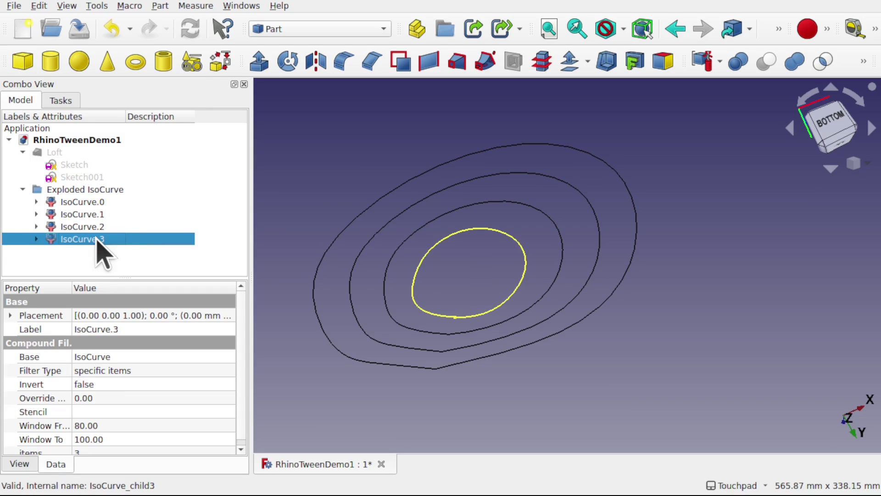
Step: Extrude all four separated iso curves 10 mm along their normal
left_click(81, 202)
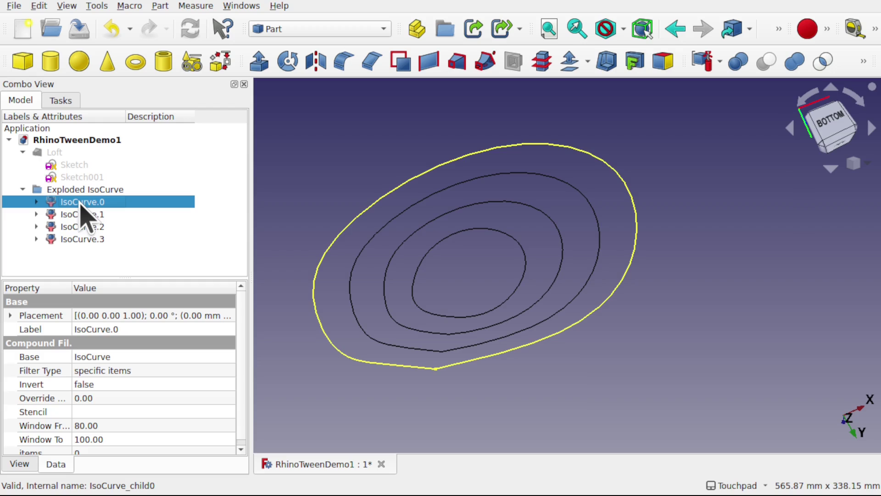
left_click(99, 239, "shift")
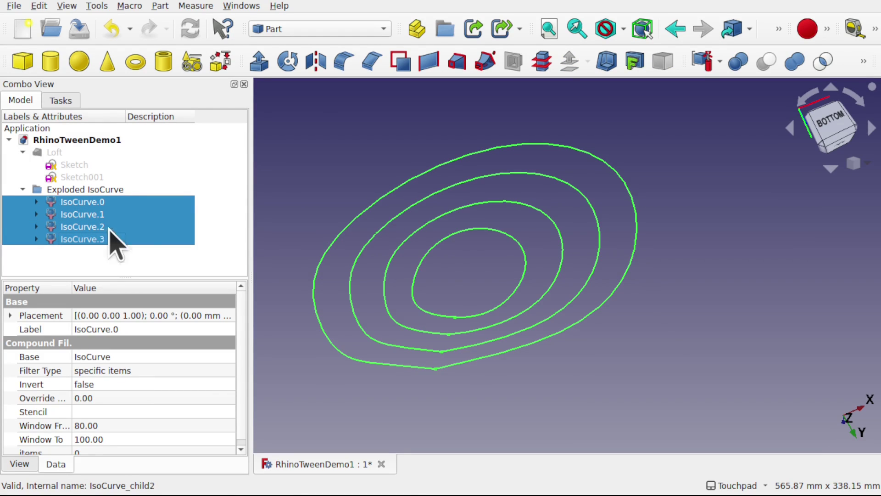
left_click(258, 62)
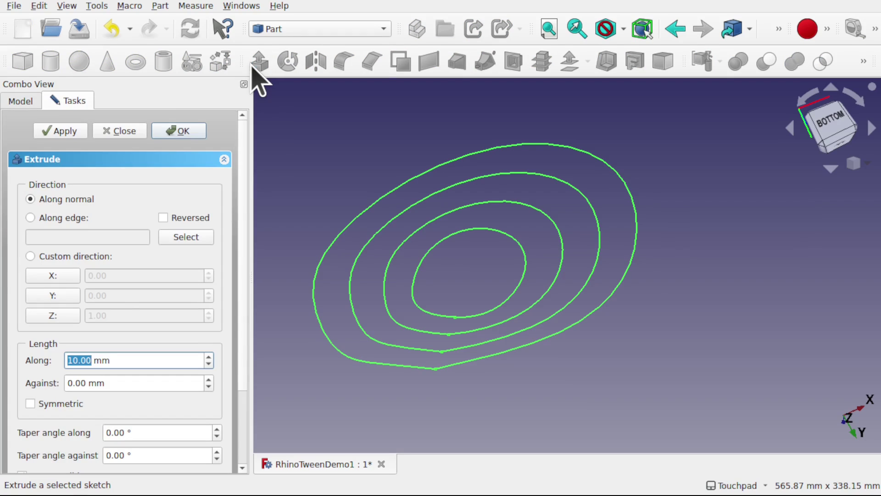
left_click(195, 134)
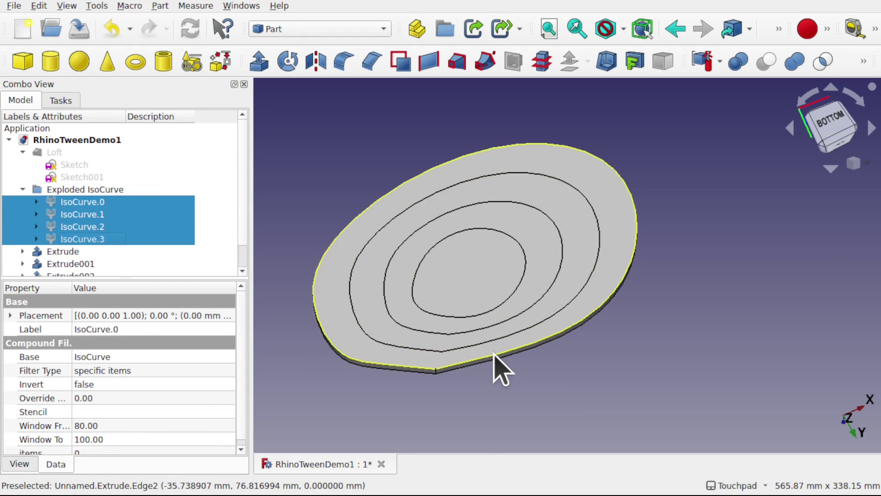
Step: Hide the outer extrusions one at a time to inspect the smaller ones inside, and show them all again
middle_click_drag(500, 372, 425, 372)
left_click(440, 335)
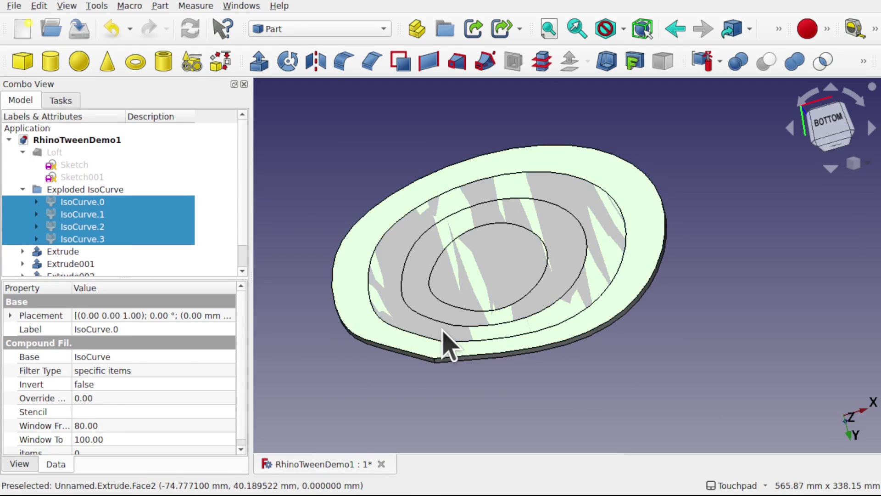
key("space")
key("space")
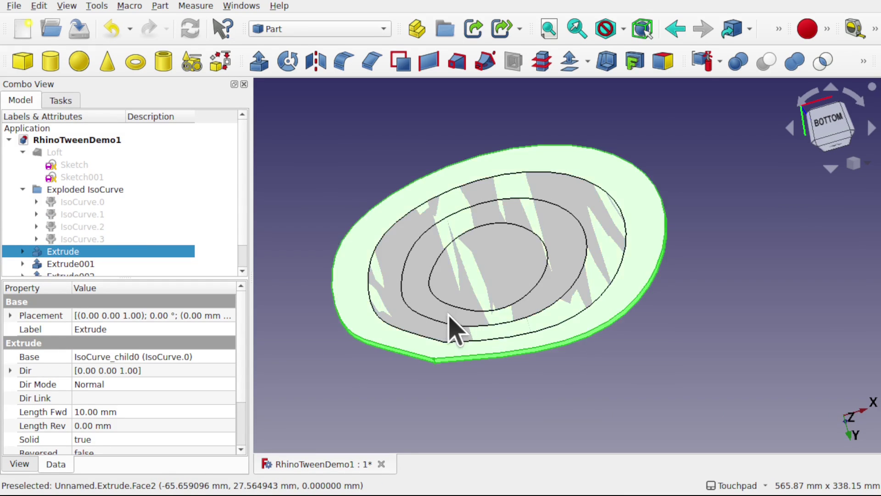
key("space")
key("space")
left_click(437, 339)
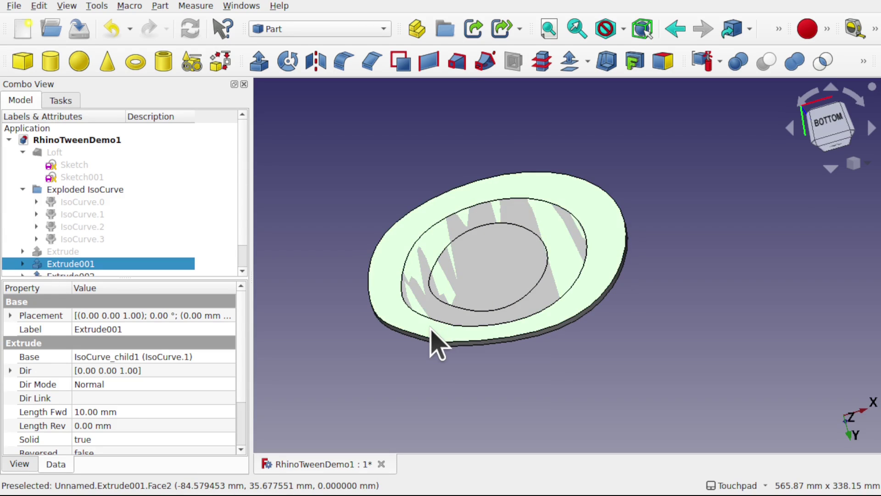
left_click(441, 316)
key("space")
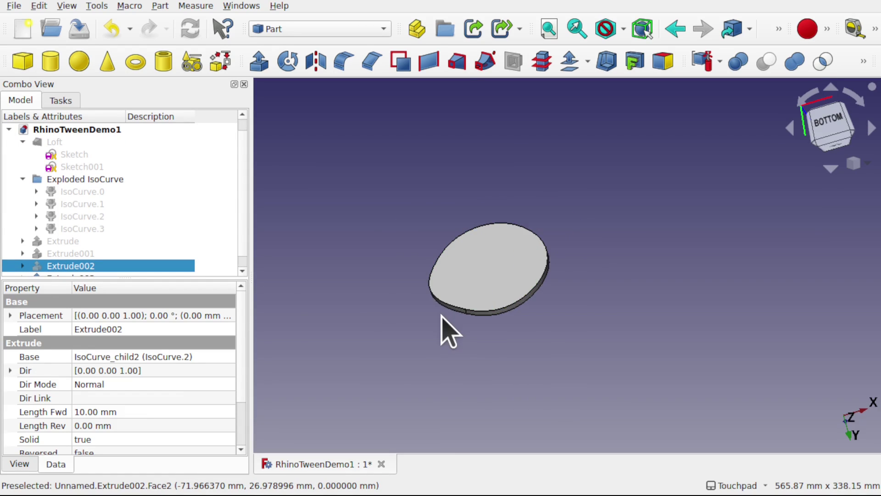
key("space")
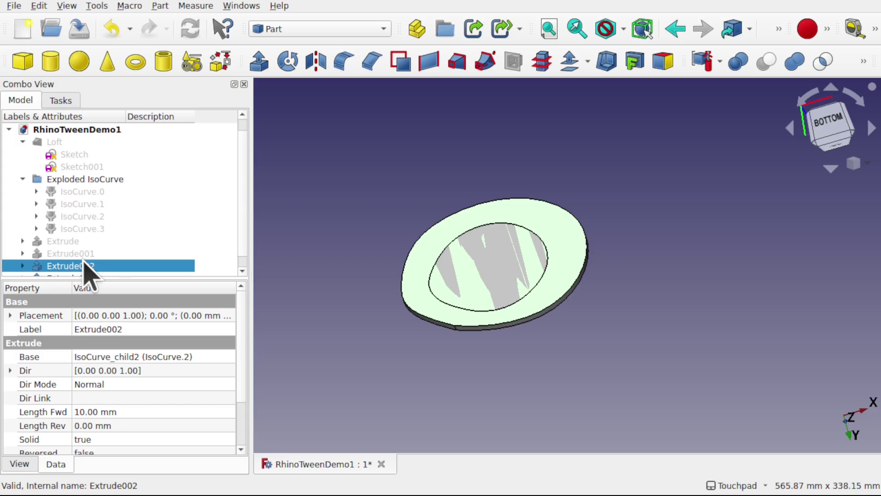
left_click(93, 253)
key("space")
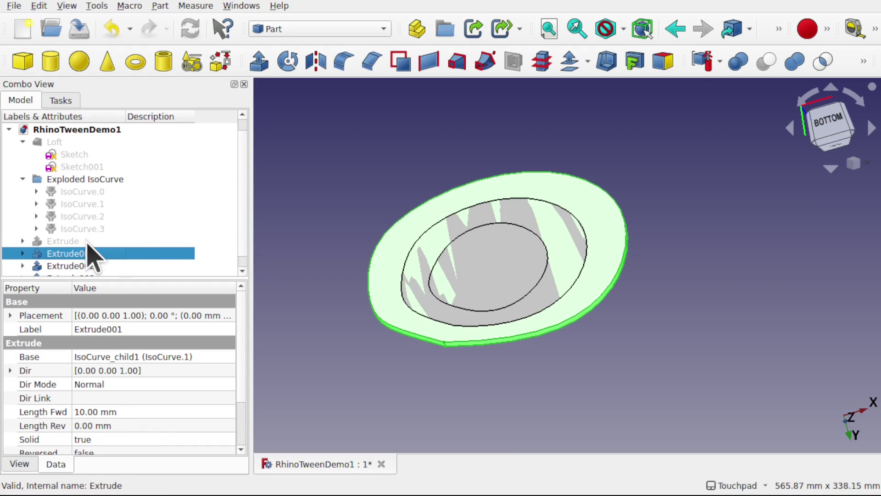
left_click(87, 242)
key("space")
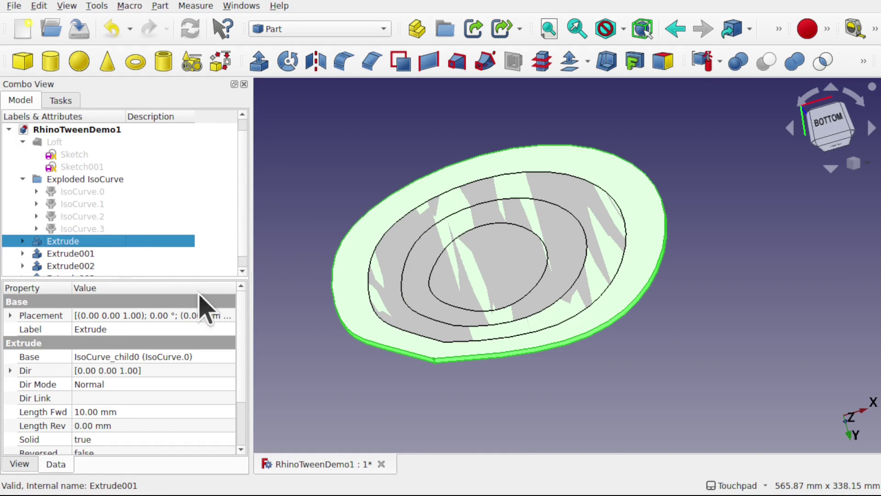
Step: Transform the second-largest extrusion, Extrude001, moving it about -7.5 mm along its Z axis
left_click_drag(528, 359, 533, 294, "alt")
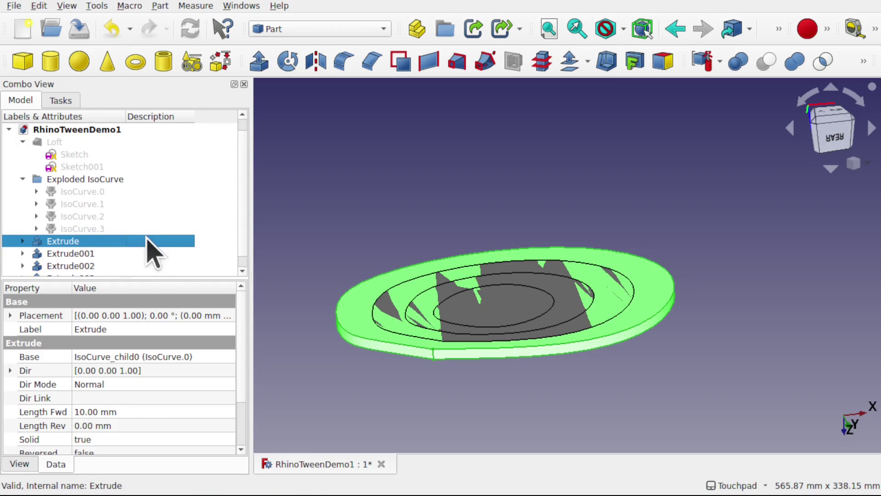
left_click(123, 256)
right_click(123, 257)
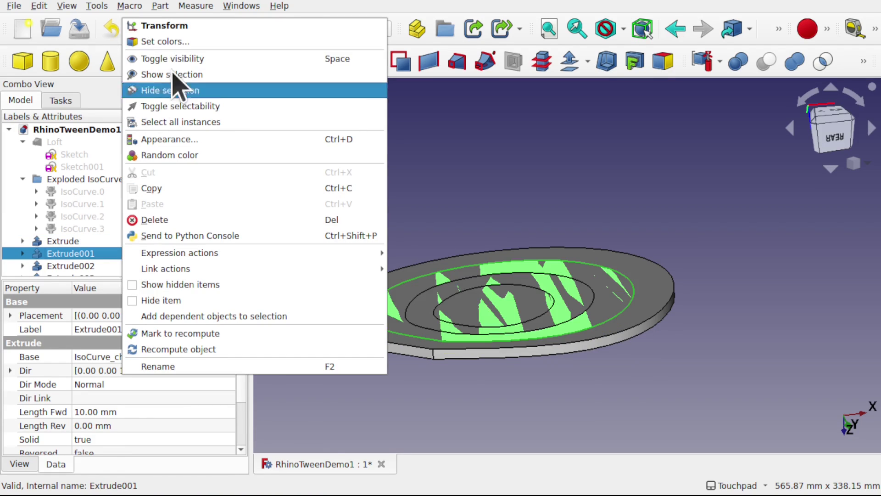
left_click(214, 26)
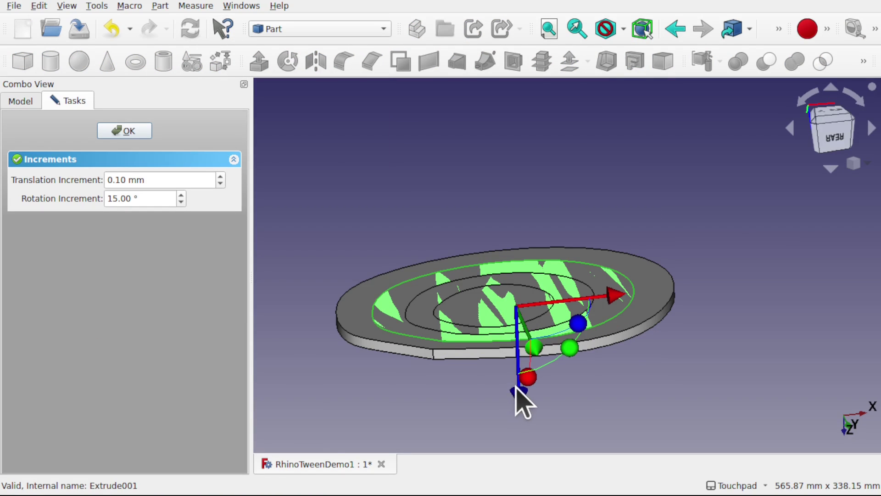
left_click_drag(519, 395, 518, 384)
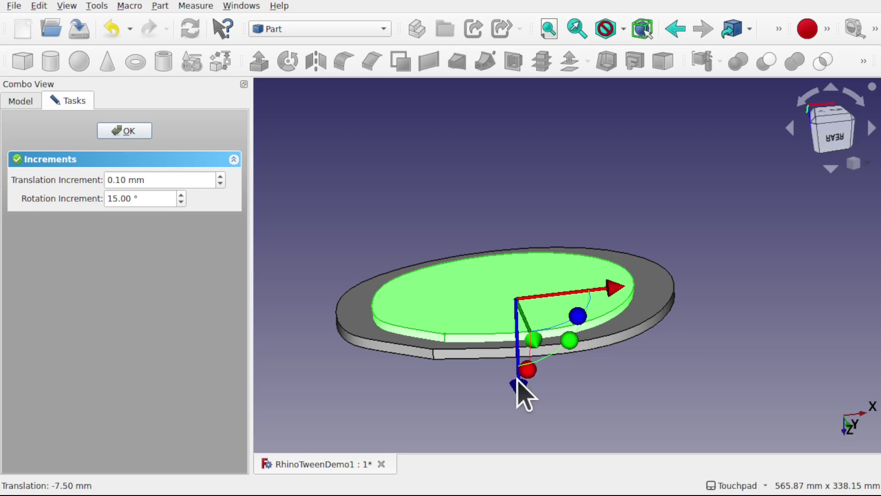
left_click(134, 131)
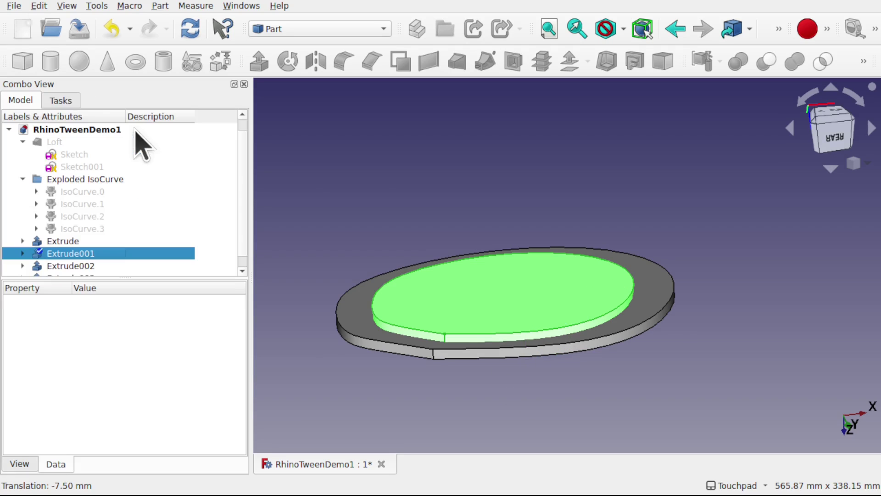
Step: Transform the third-largest extrusion, Extrude002, moving it about -11 mm along its Z axis
left_click(126, 265)
right_click(126, 266)
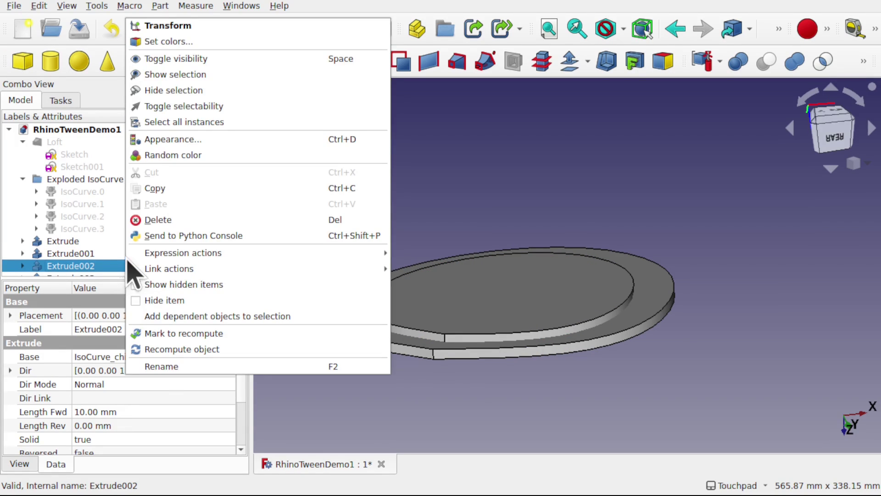
left_click(233, 29)
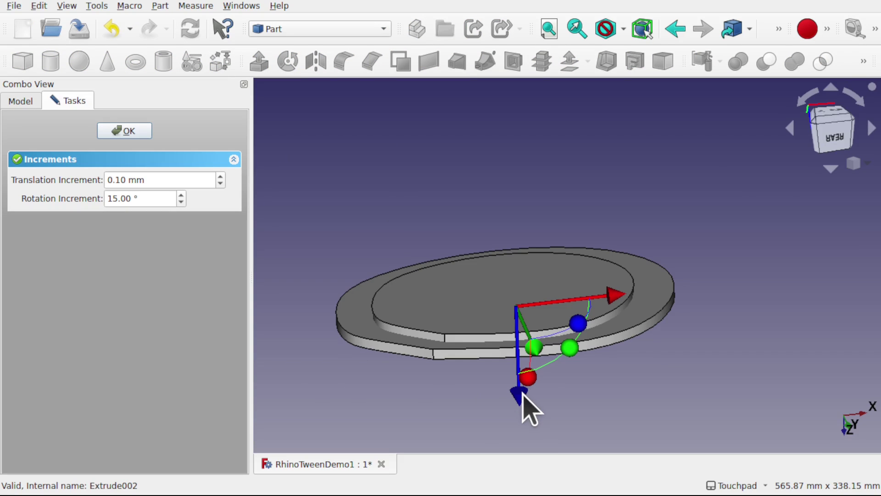
left_click_drag(522, 391, 520, 385)
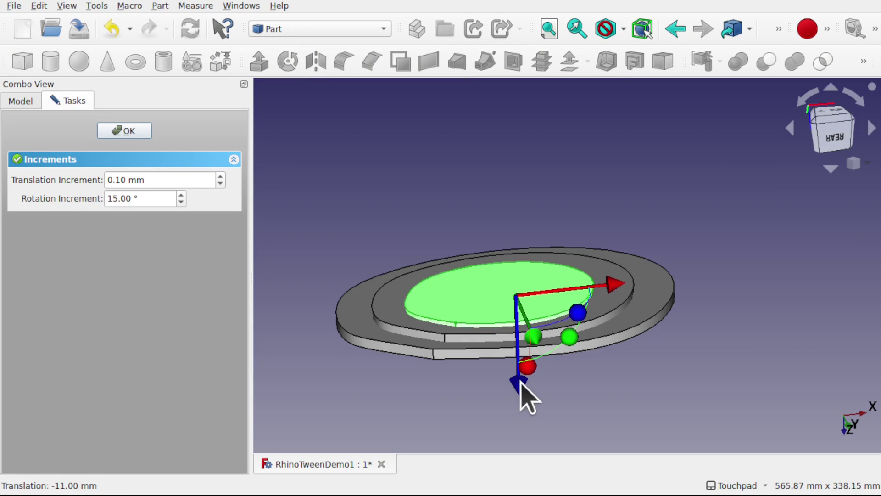
left_click(133, 131)
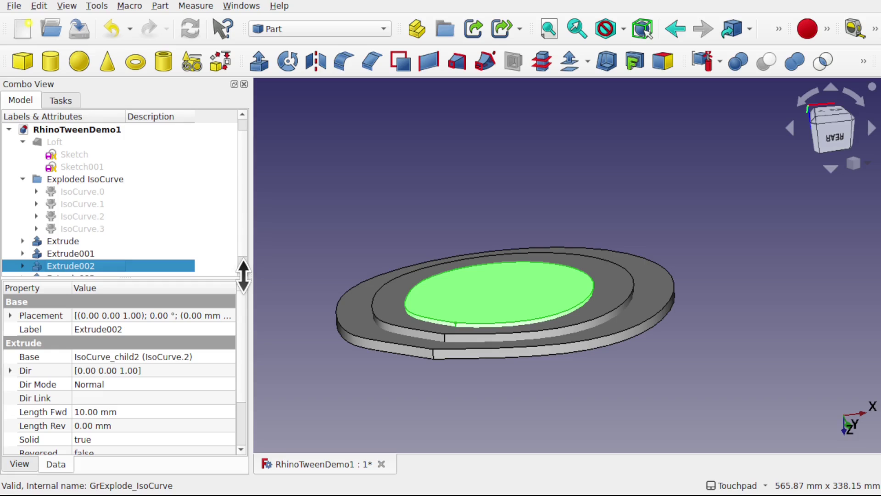
Step: Transform the innermost extrusion, Extrude003, moving it about -17.3 mm along its Z axis
left_click(241, 271)
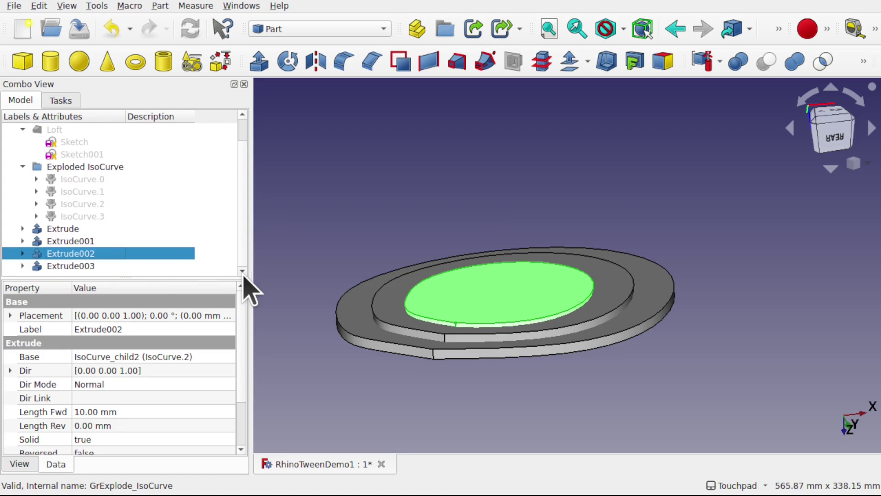
left_click(129, 266)
right_click(129, 267)
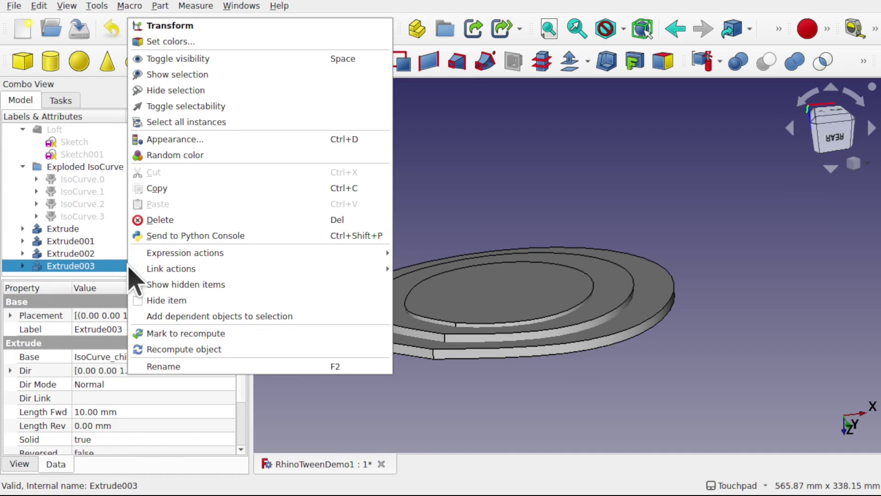
left_click(218, 28)
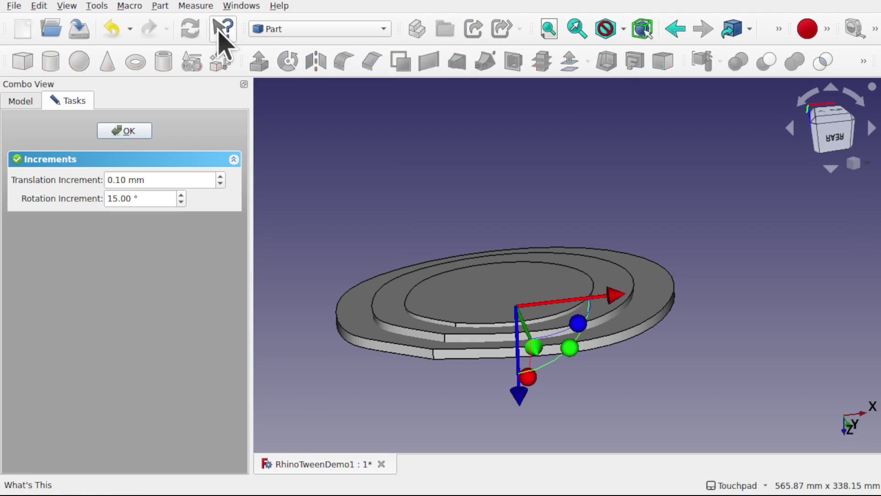
mouse_move(520, 396)
left_mouse_down()
mouse_move(520, 378)
mouse_move(520, 387)
left_mouse_up()
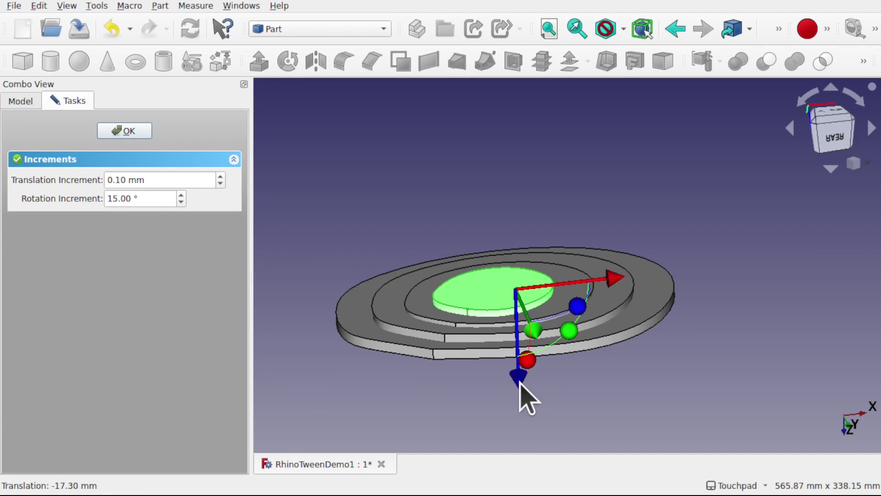
left_click(139, 133)
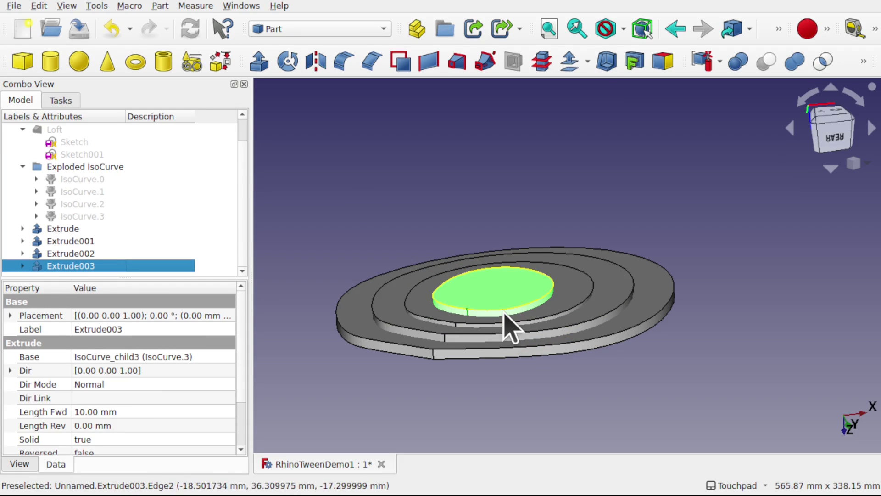
middle_click_drag(503, 317, 562, 340)
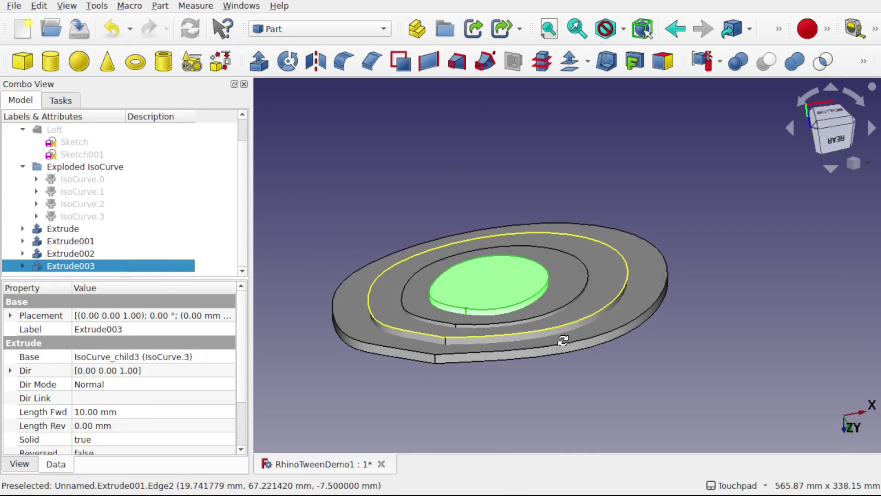